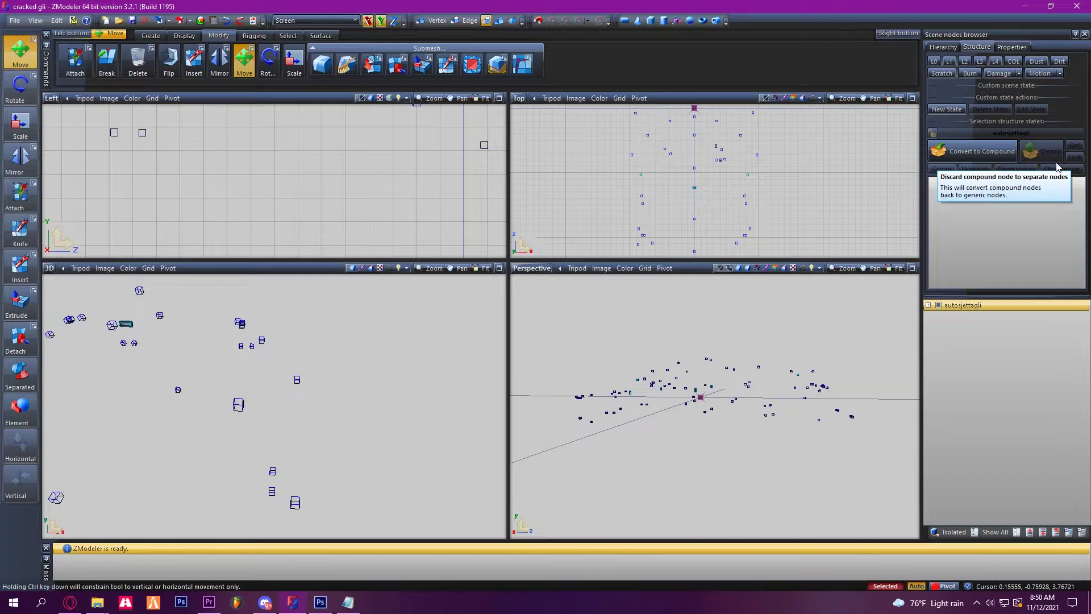
Show the L0 detail geometry, expand the autosjettagli parts and select the chassis [COL] object.
left_click(933, 62)
left_click(930, 305)
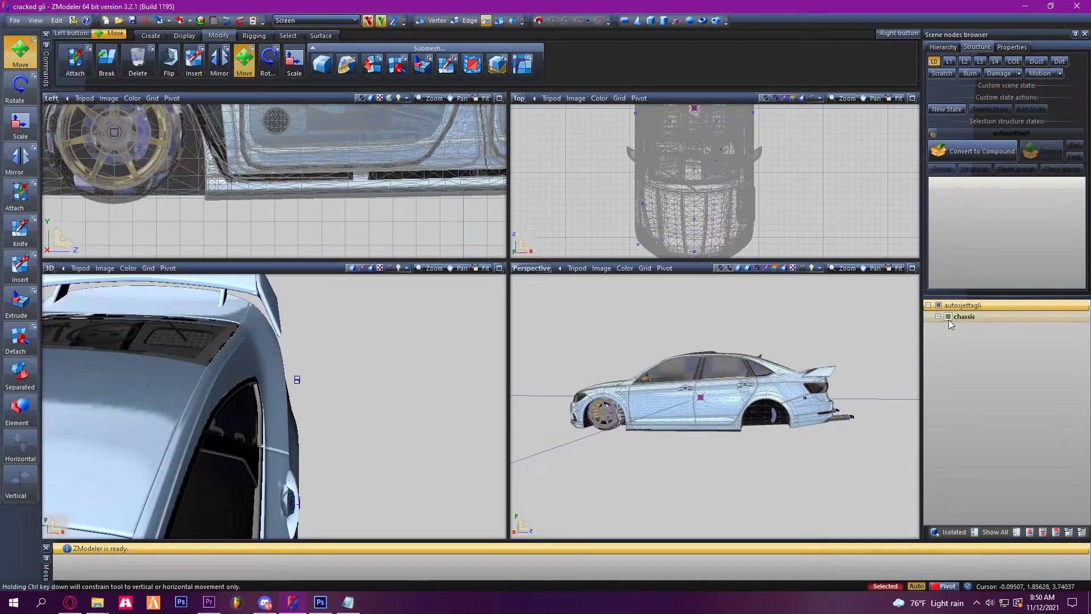
scroll(1050, 387, "down", 2)
scroll(1049, 385, "down", 3)
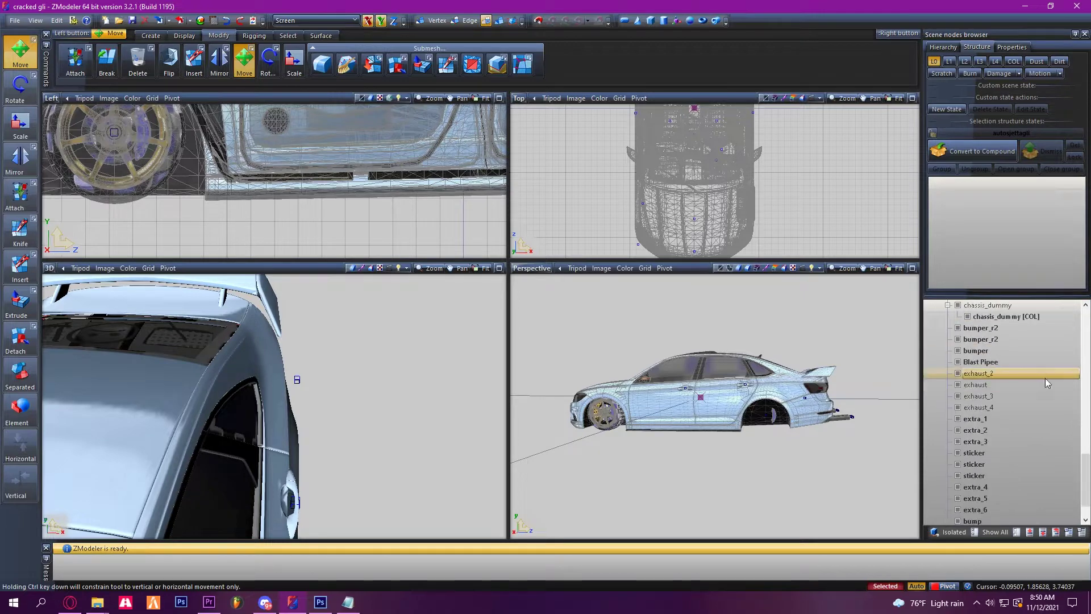
scroll(1046, 378, "down", 2)
mouse_move(726, 312)
middle_mouse_down()
mouse_move(737, 334)
mouse_move(813, 385)
mouse_move(722, 395)
middle_mouse_up()
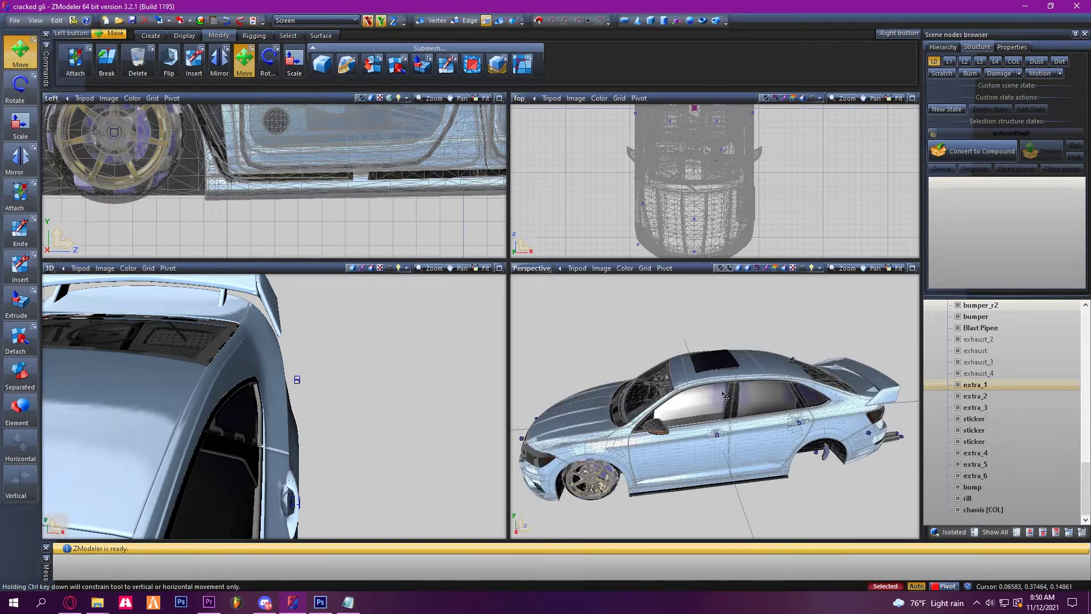
middle_click_drag(722, 395, 751, 367)
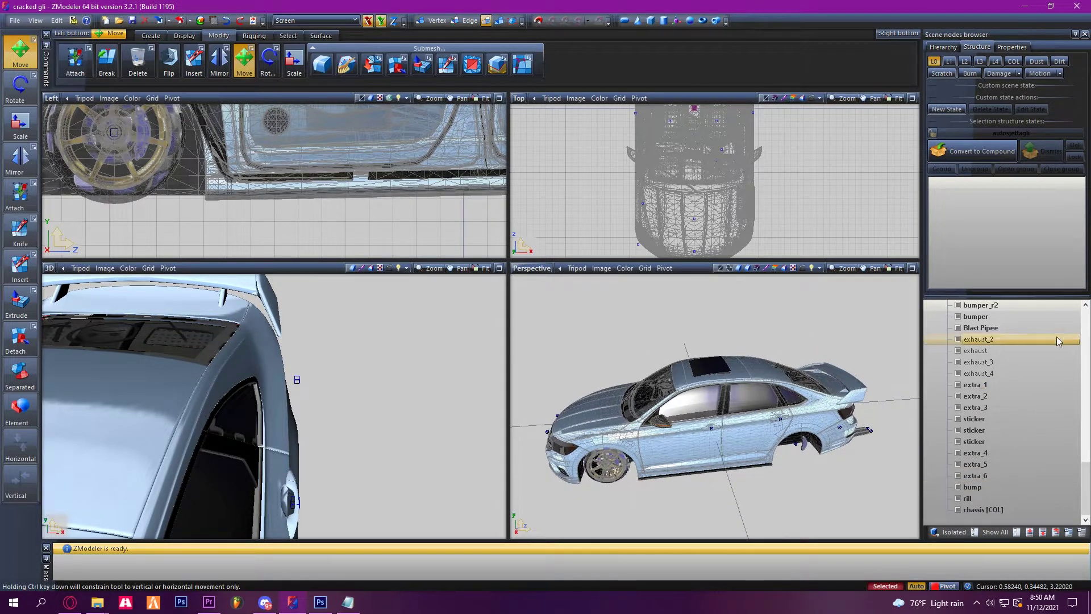
left_click(983, 509)
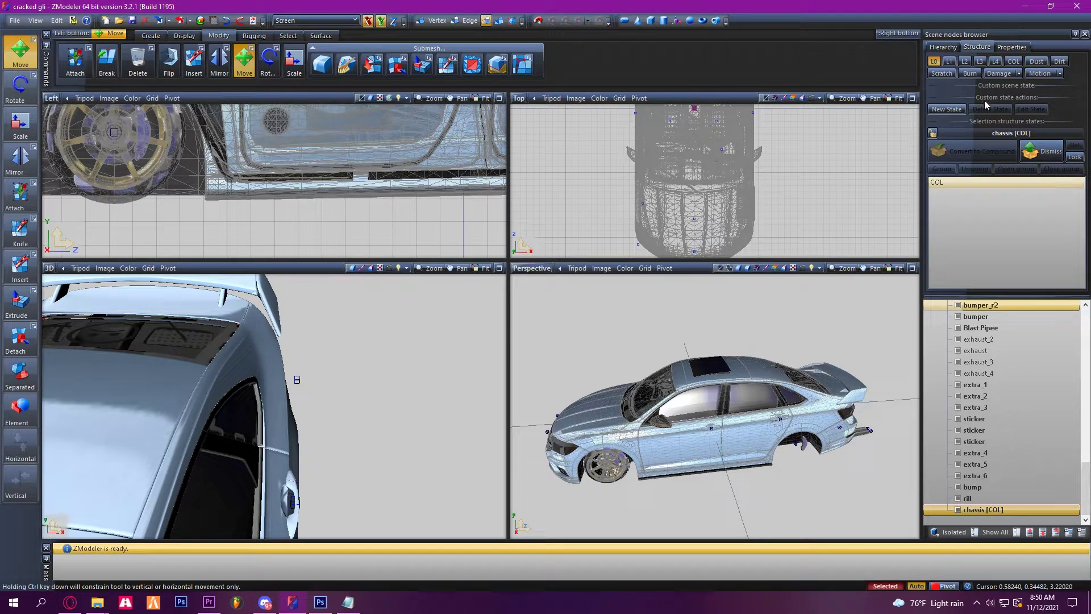
Show the COL state, isolate the chassis collision and select its mesh in Objects mode.
left_click(1019, 66)
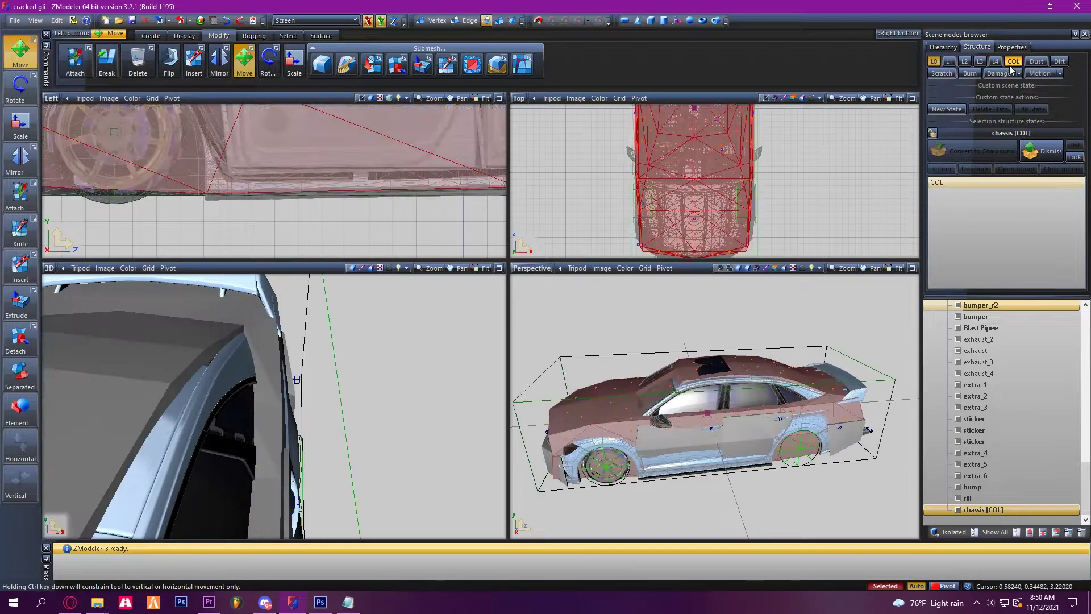
left_click(951, 530)
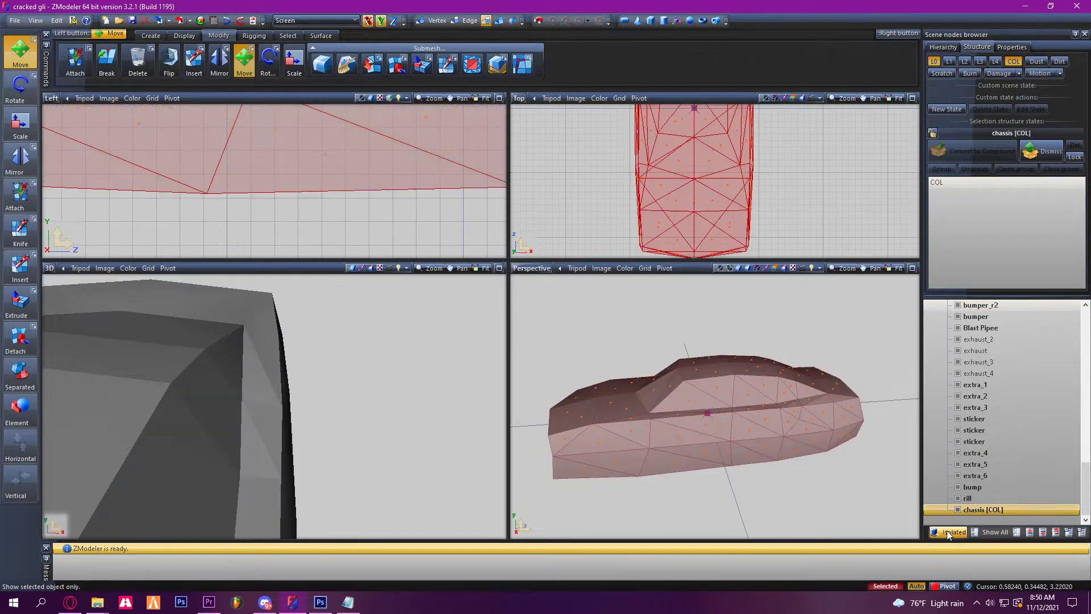
left_click(435, 20)
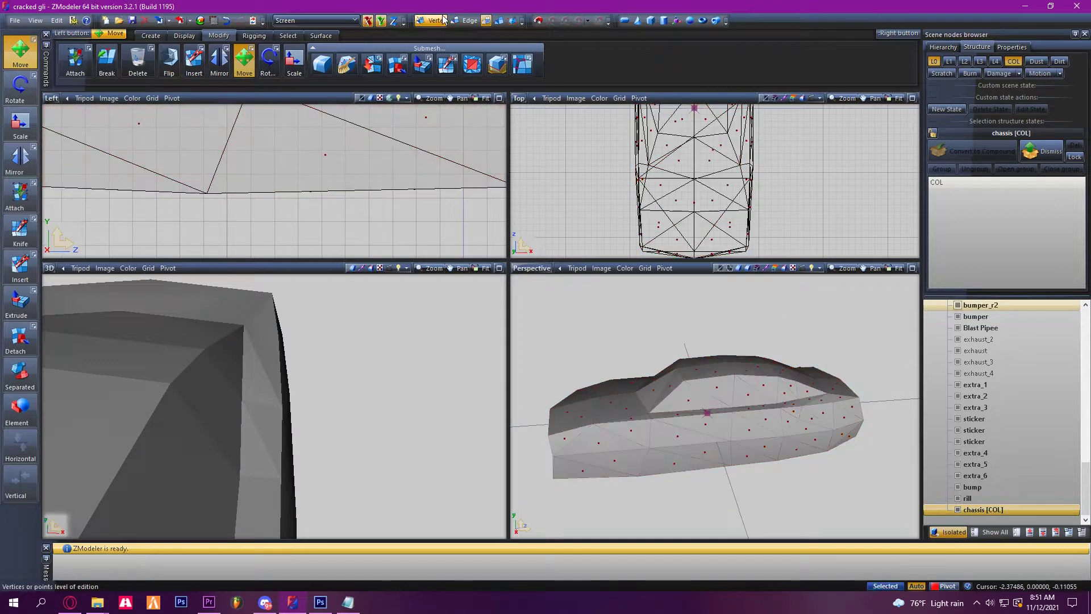
left_click(499, 20)
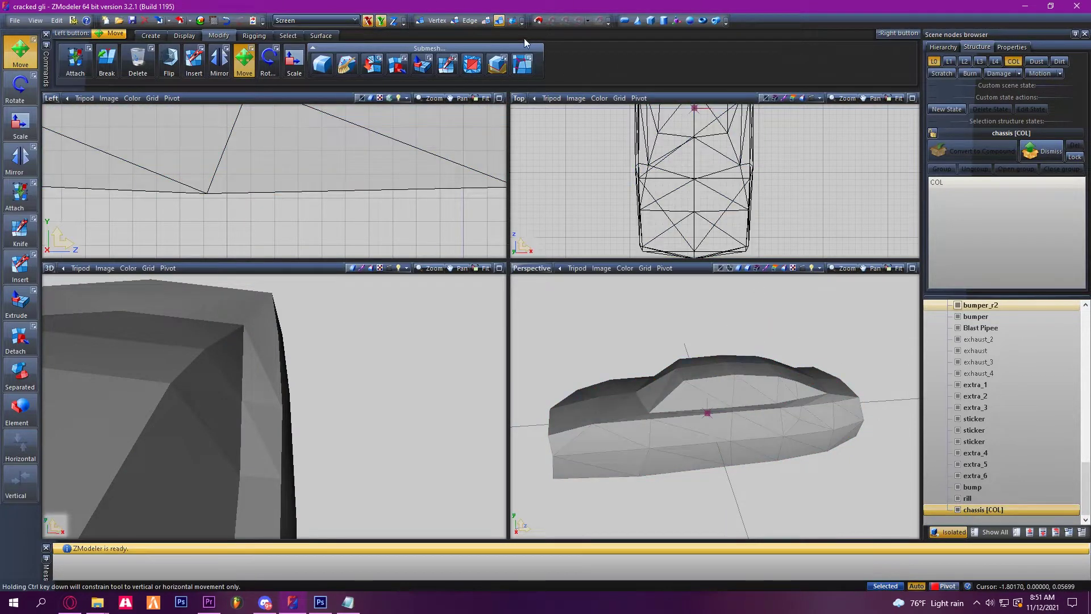
left_click(486, 20)
left_click(775, 384)
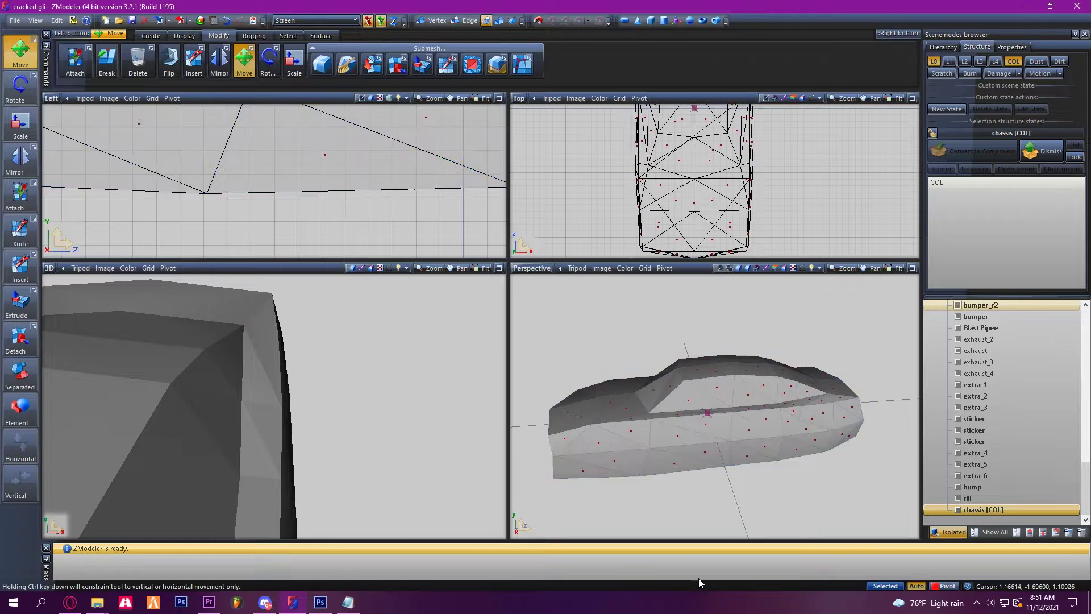
left_click_drag(523, 339, 818, 533)
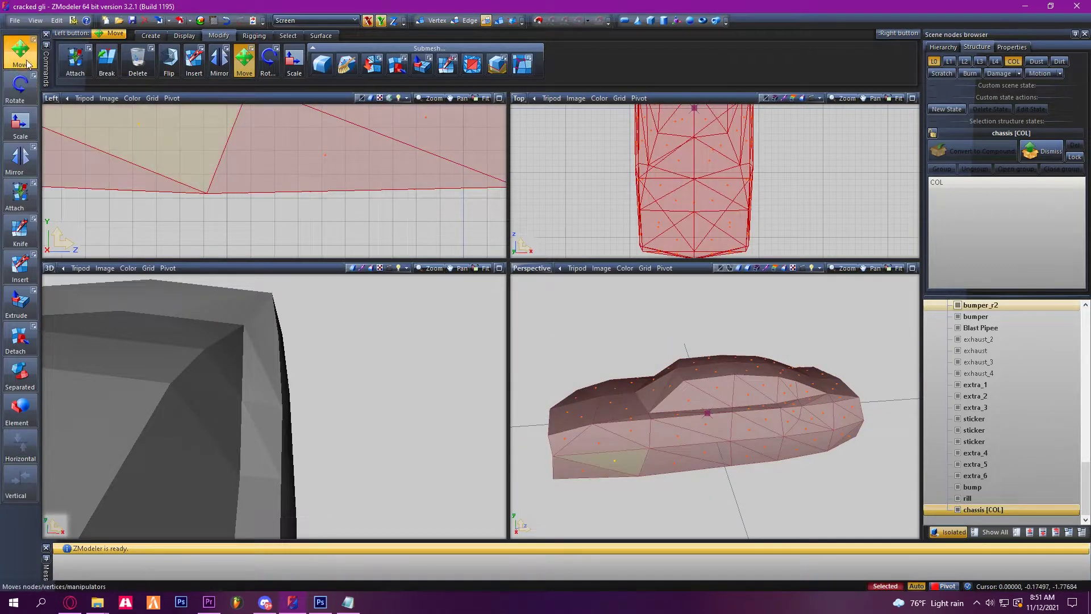
scroll(258, 152, "down", 2)
scroll(281, 155, "down", 2)
Move the chassis collision mesh down about 0.05 along world axes in the Left view, then deselect it.
middle_click_drag(297, 160, 322, 205)
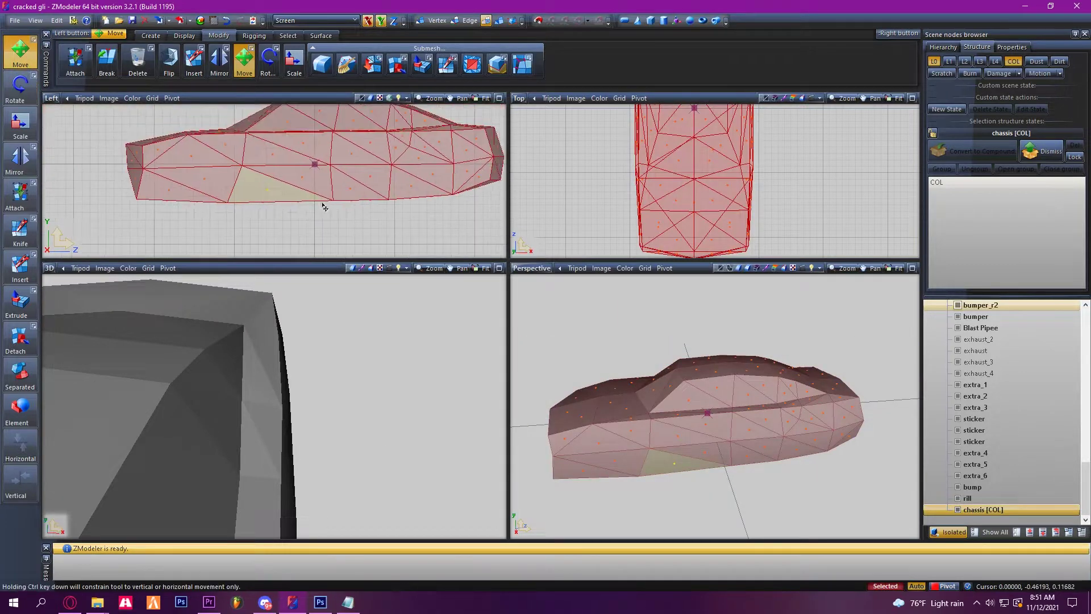
key("x")
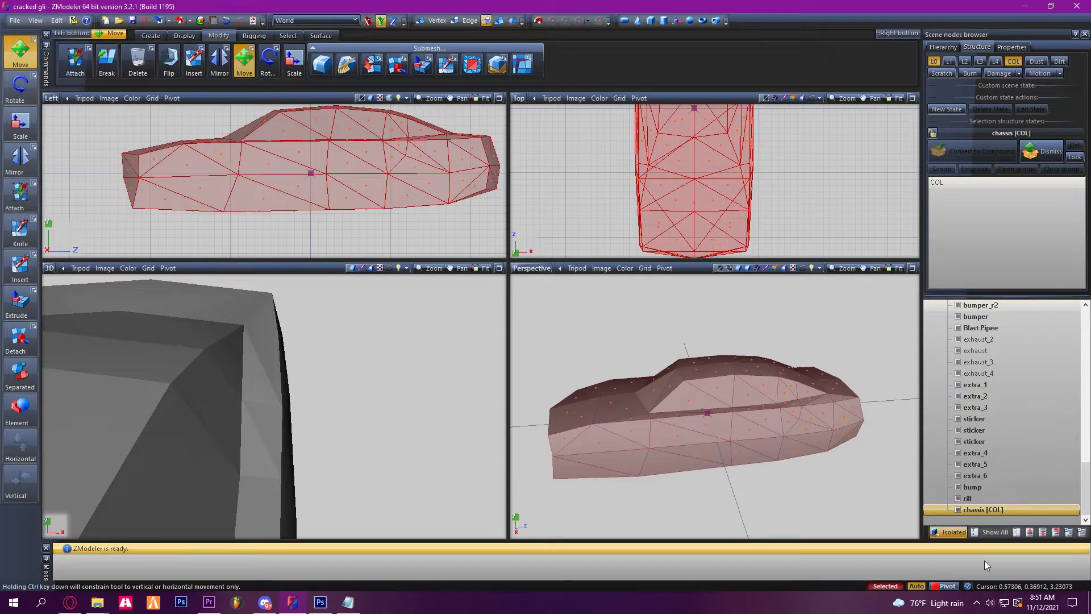
left_click(953, 533)
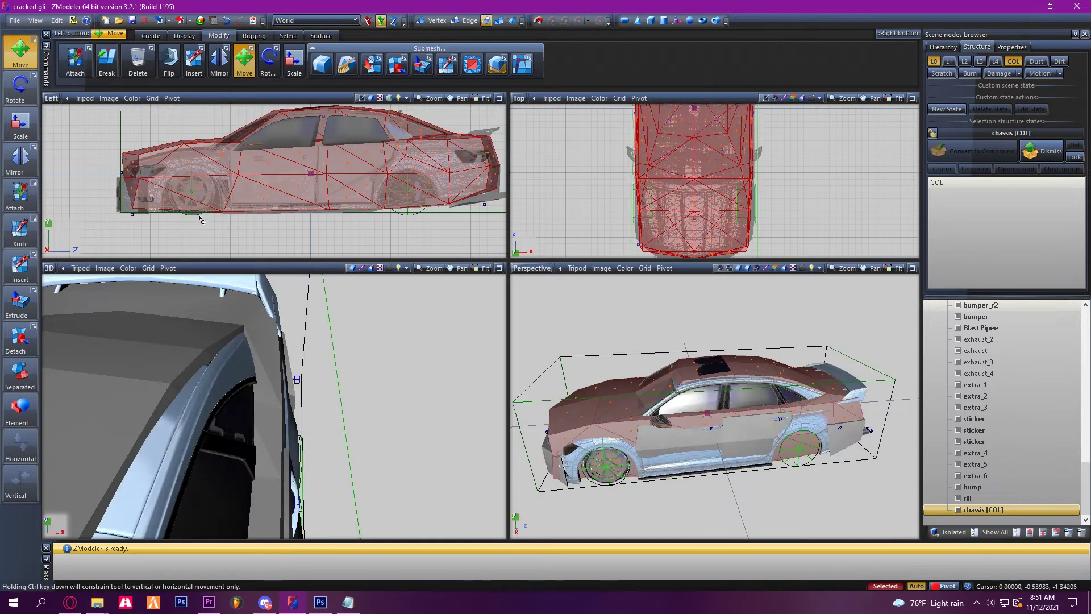
scroll(201, 220, "up", 2)
scroll(386, 208, "up", 1)
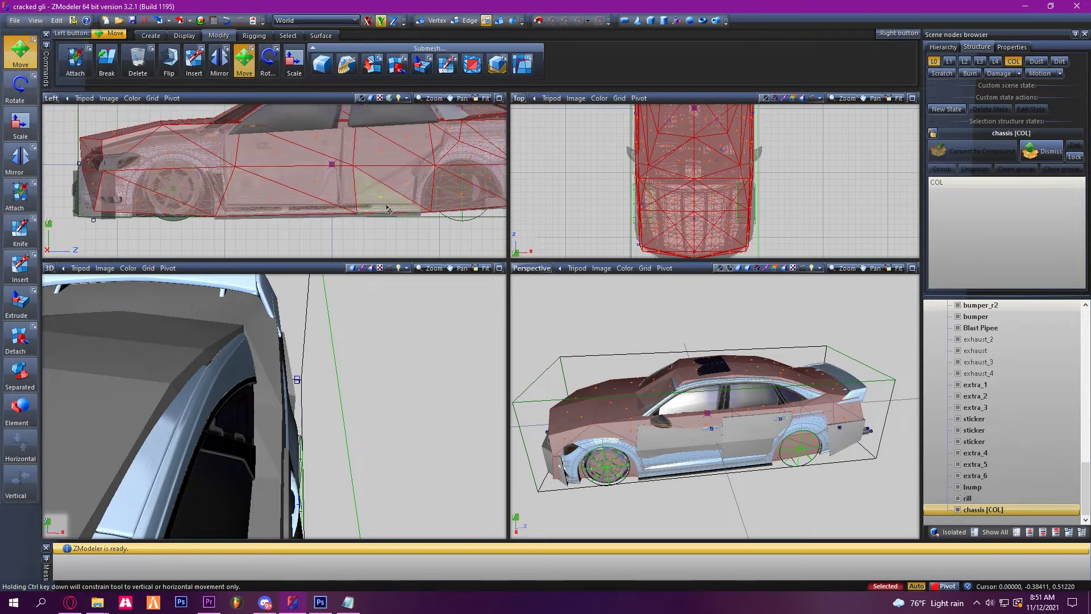
scroll(269, 199, "up", 1)
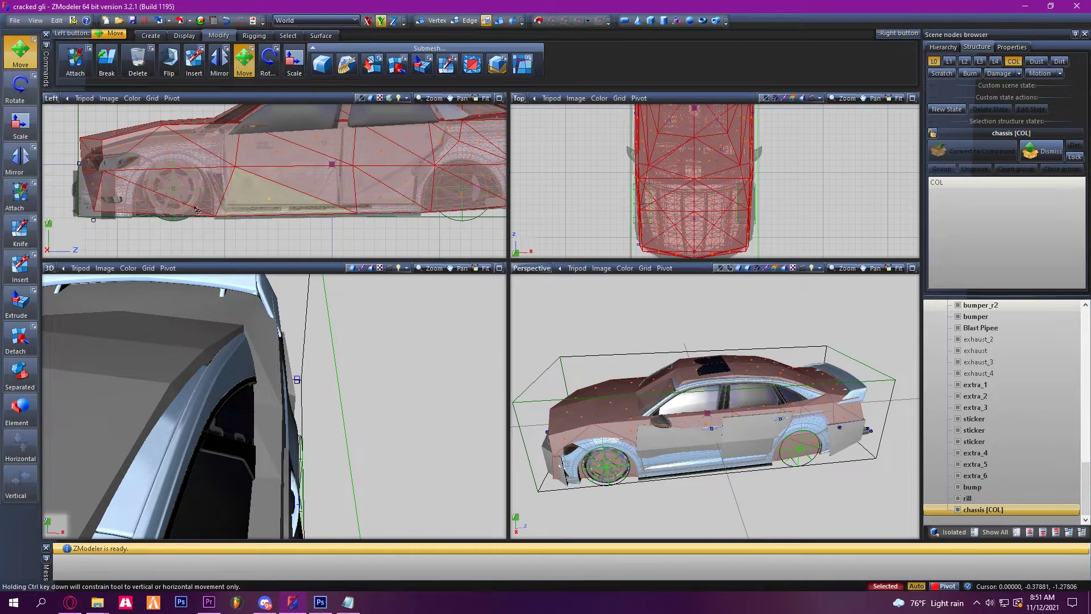
scroll(277, 200, "up", 1)
scroll(290, 200, "up", 1)
scroll(302, 202, "up", 1)
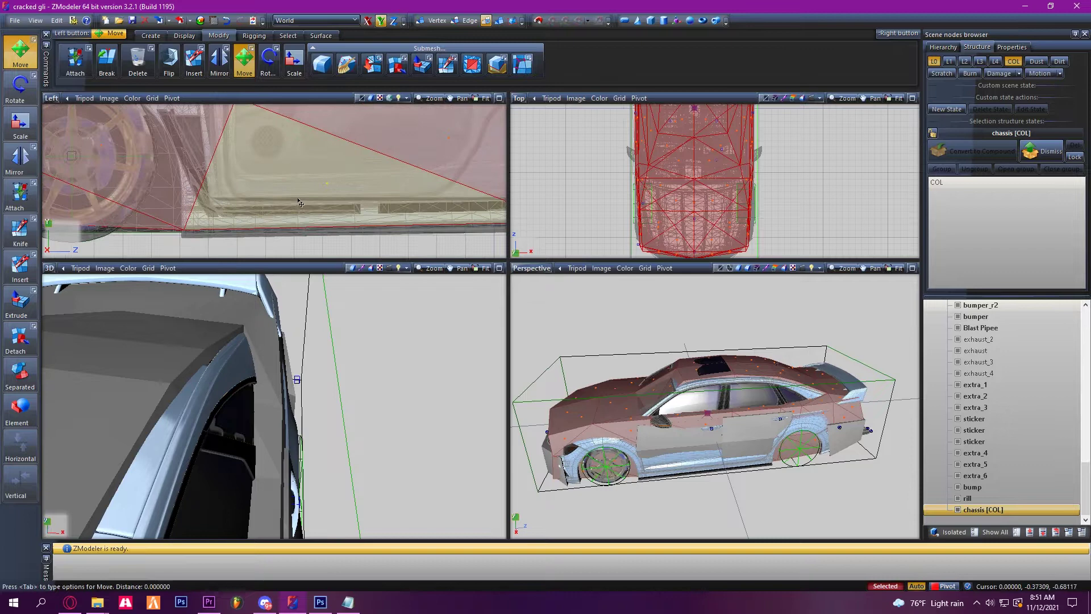
left_click_drag(302, 202, 259, 213)
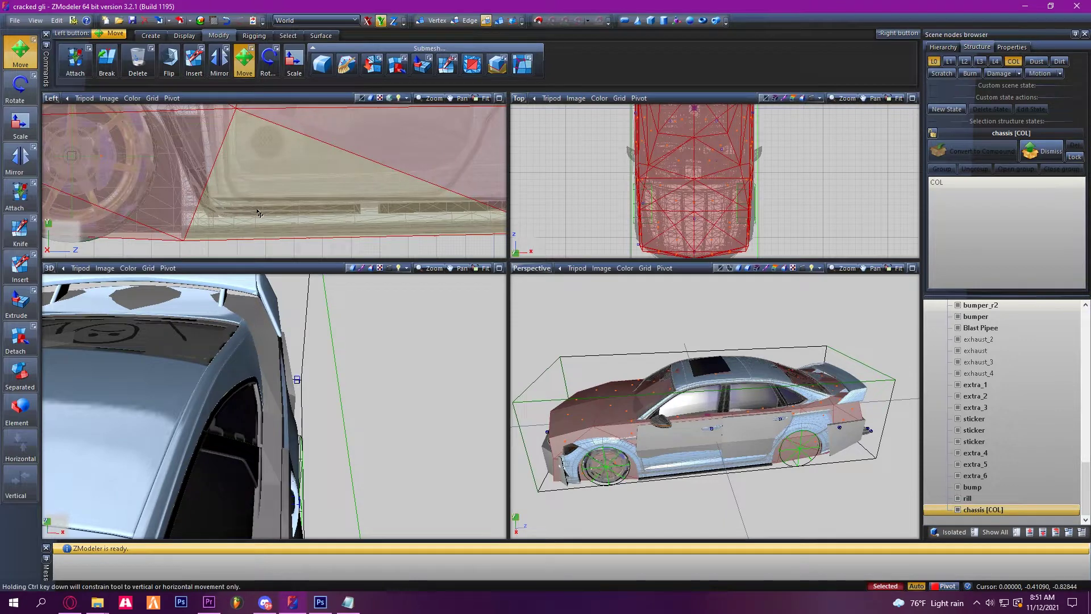
scroll(380, 172, "down", 2)
scroll(380, 172, "down", 2)
scroll(380, 173, "down", 2)
scroll(380, 173, "down", 1)
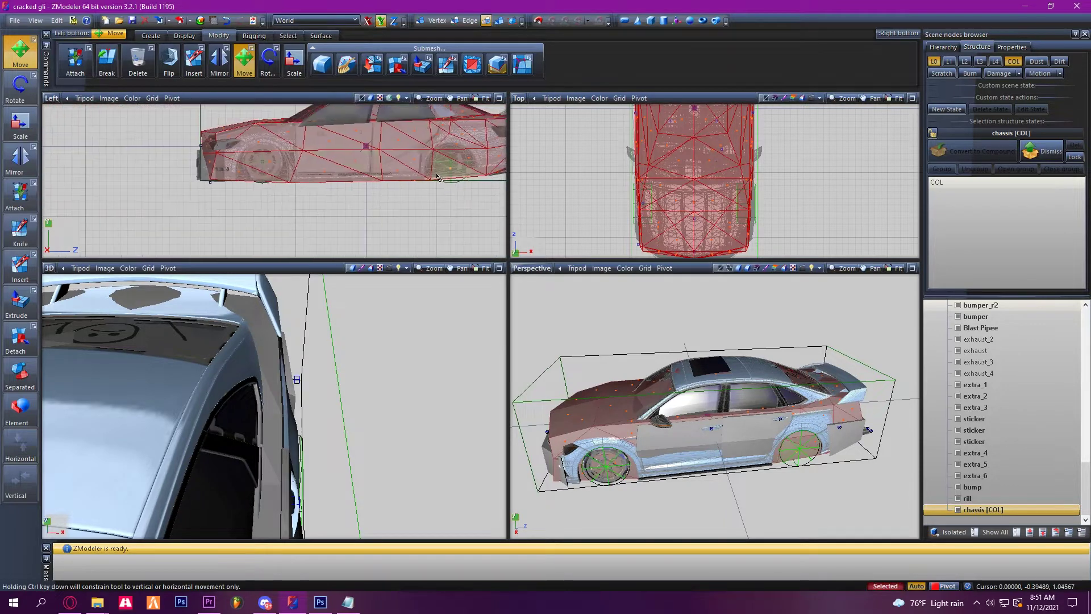
scroll(379, 172, "down", 1)
left_click(684, 310)
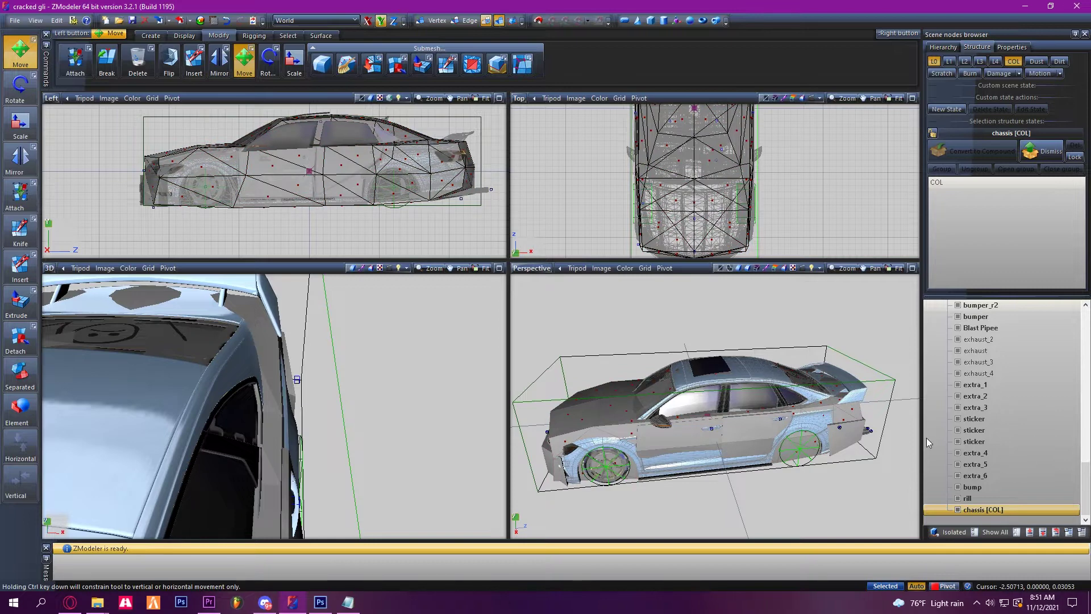
scroll(980, 410, "up", 3)
scroll(1006, 384, "up", 3)
scroll(1038, 321, "up", 3)
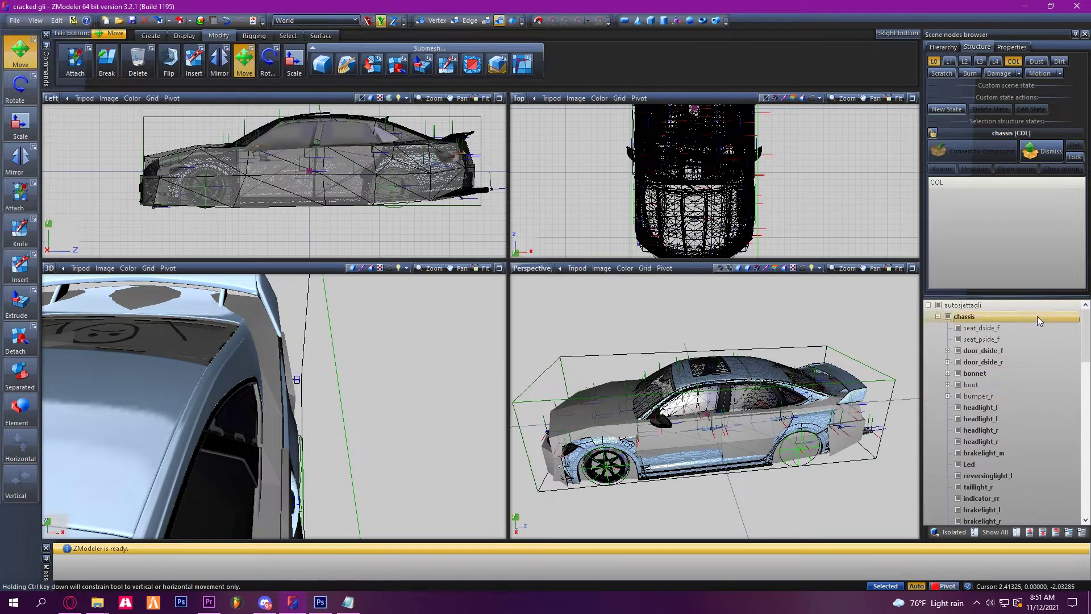
Collapse the hierarchy to the autosjettagli root and try picking the wheel and body in the Left view.
double_click(963, 304)
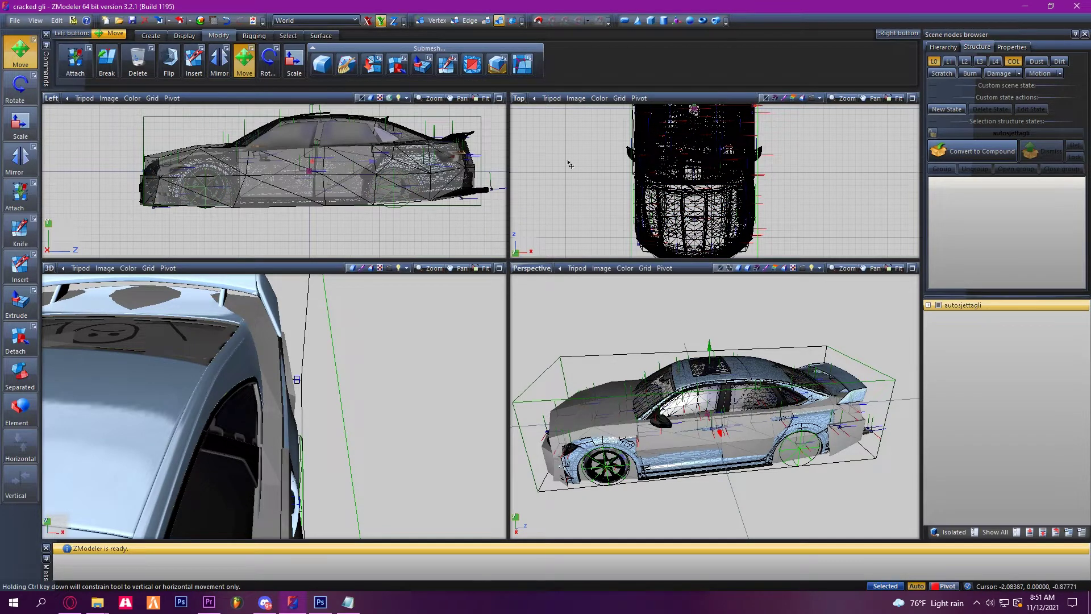
scroll(238, 175, "up", 2)
left_click(237, 175)
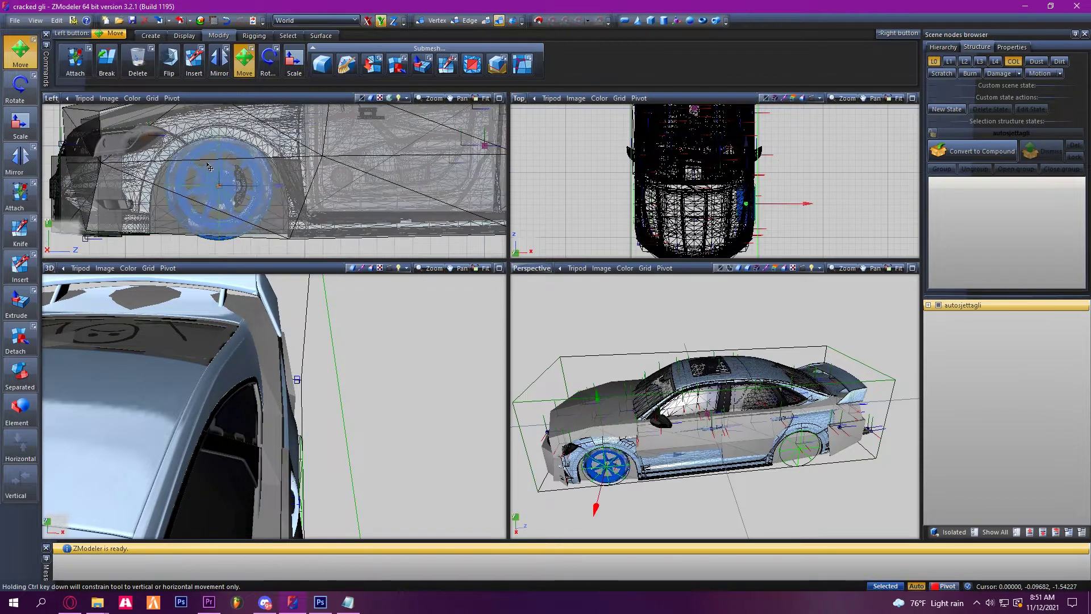
scroll(237, 175, "up", 2)
scroll(238, 174, "down", 1)
scroll(256, 180, "down", 1)
left_click(356, 175)
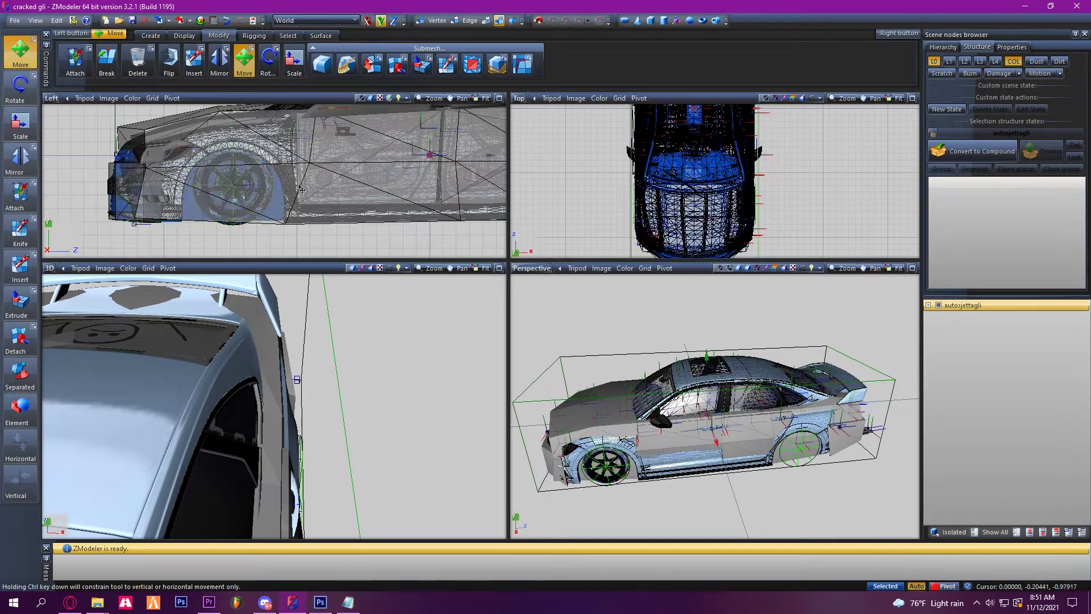
scroll(356, 175, "down", 1)
scroll(357, 176, "up", 1)
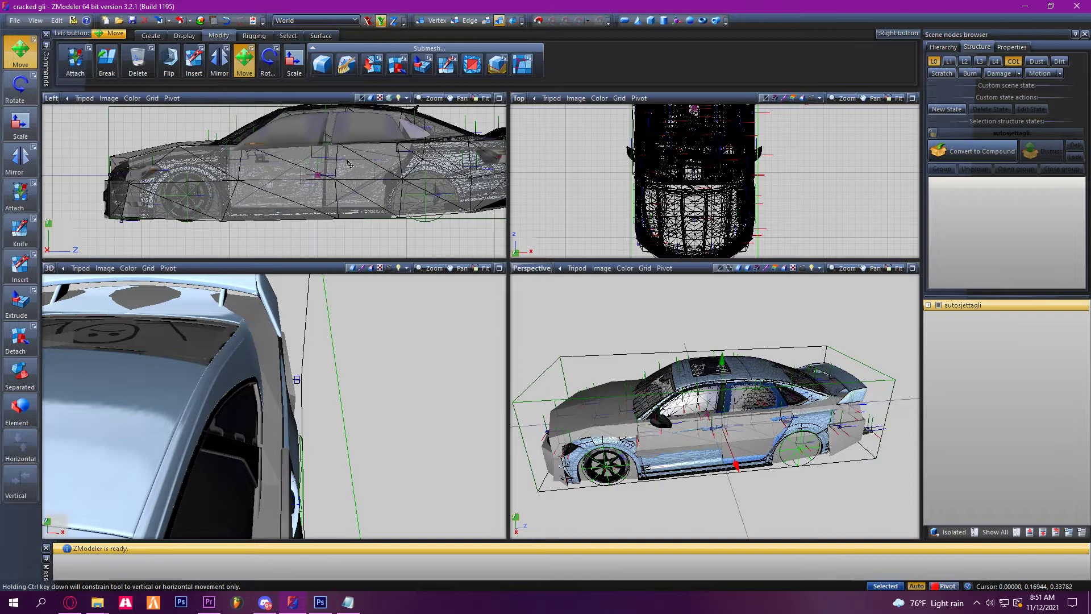
left_click(264, 229)
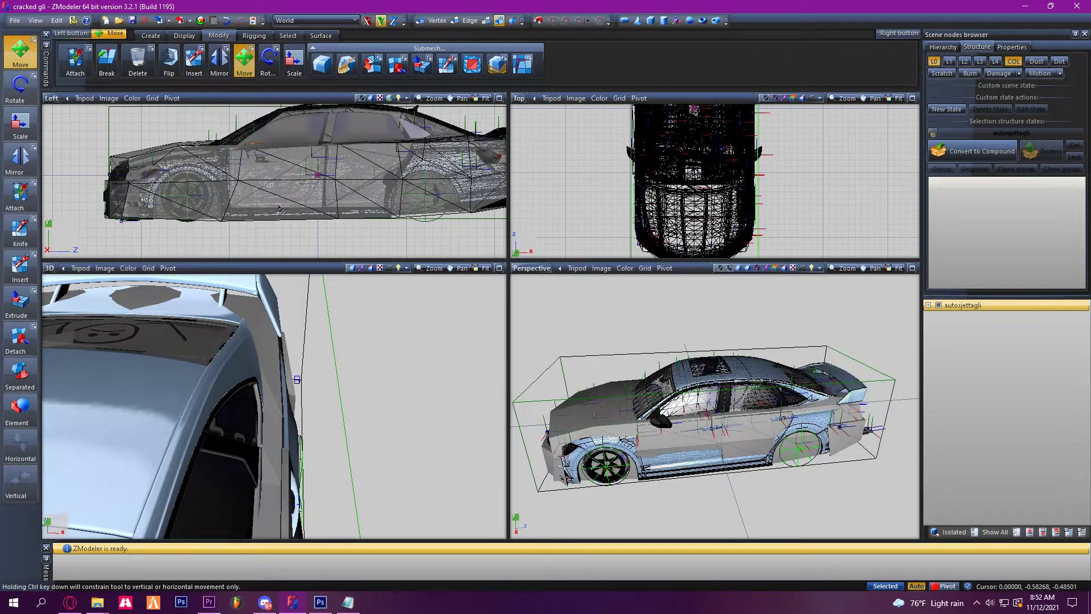
Select the whole car model and start the File > Export command.
left_click(280, 211)
left_click(15, 20)
left_click(38, 119)
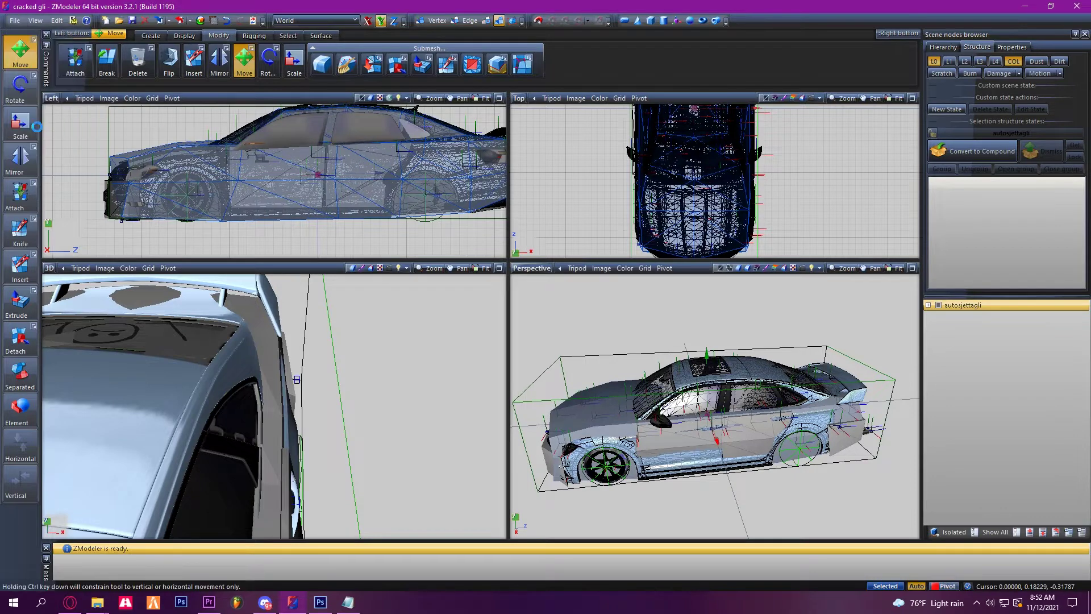
Export the car over the existing autosjettagli model in the resource's stream folder.
left_click(519, 201)
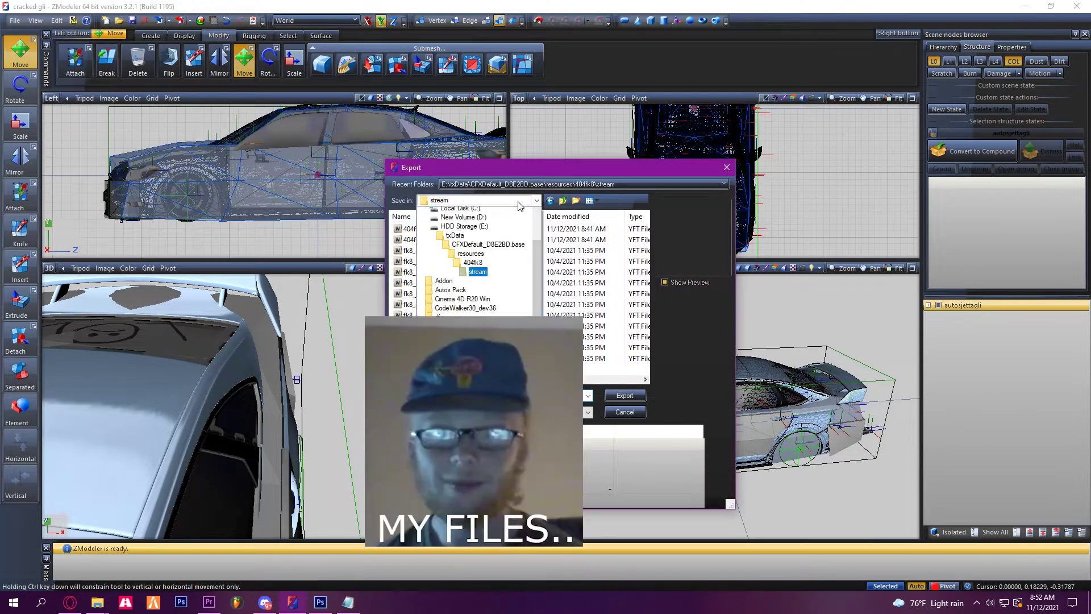
scroll(503, 255, "up", 2)
left_click(483, 282)
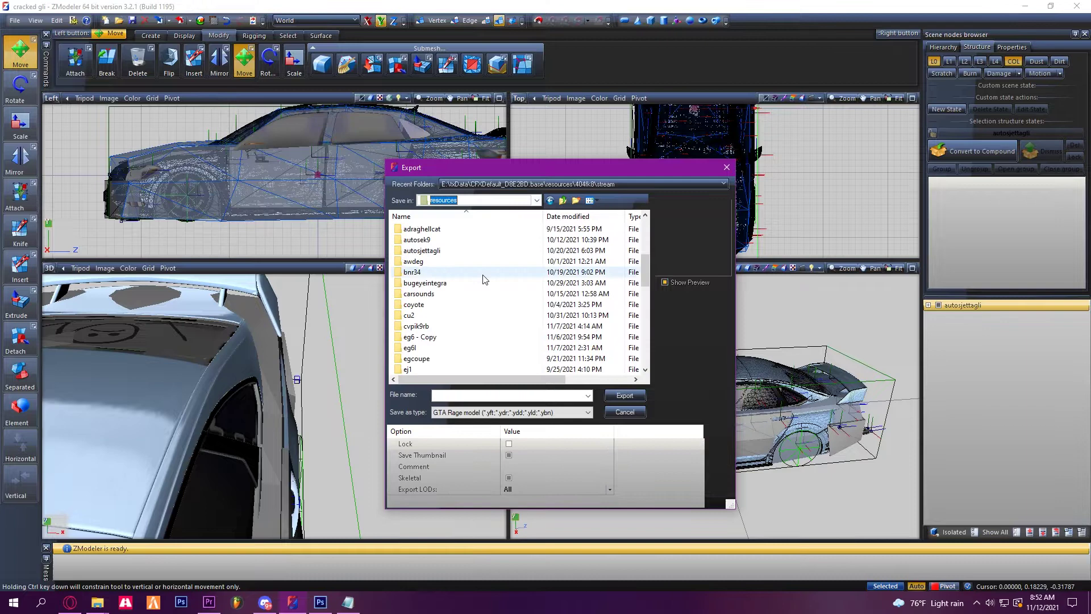
left_click(471, 263)
scroll(468, 269, "up", 1)
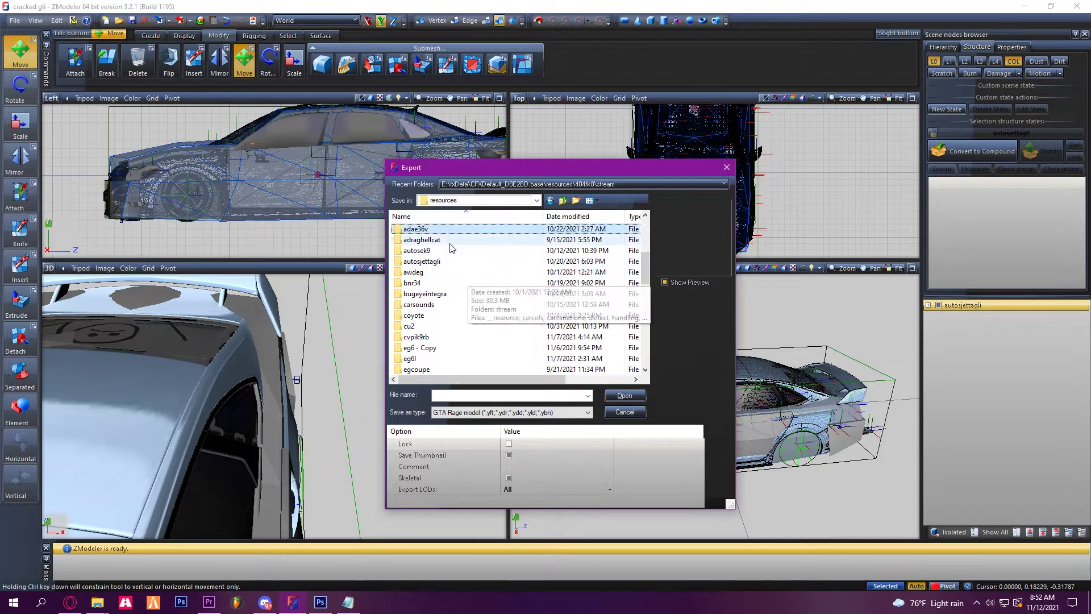
double_click(443, 262)
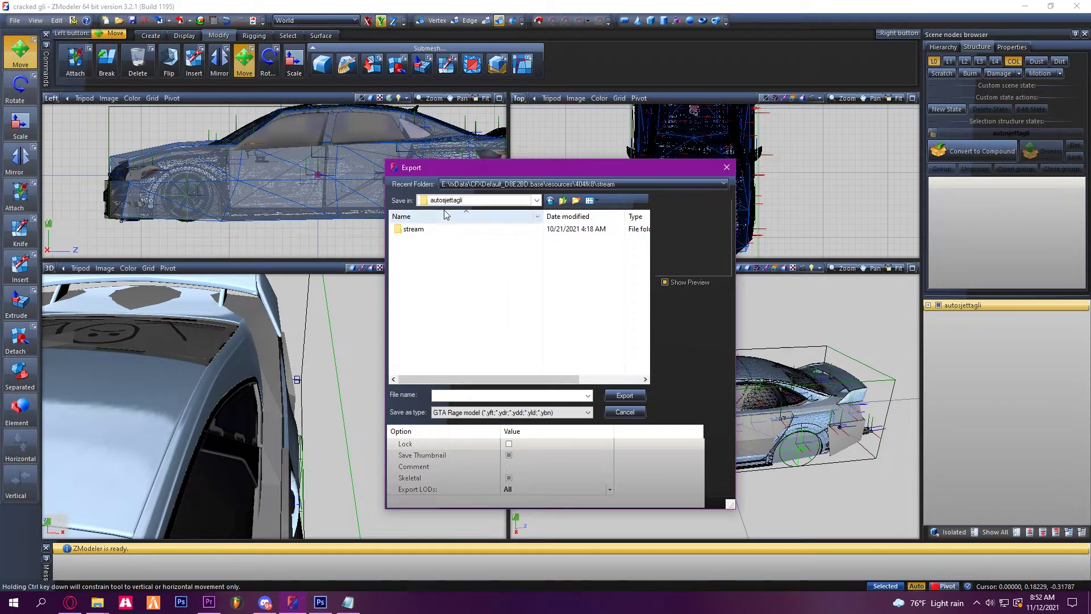
double_click(415, 231)
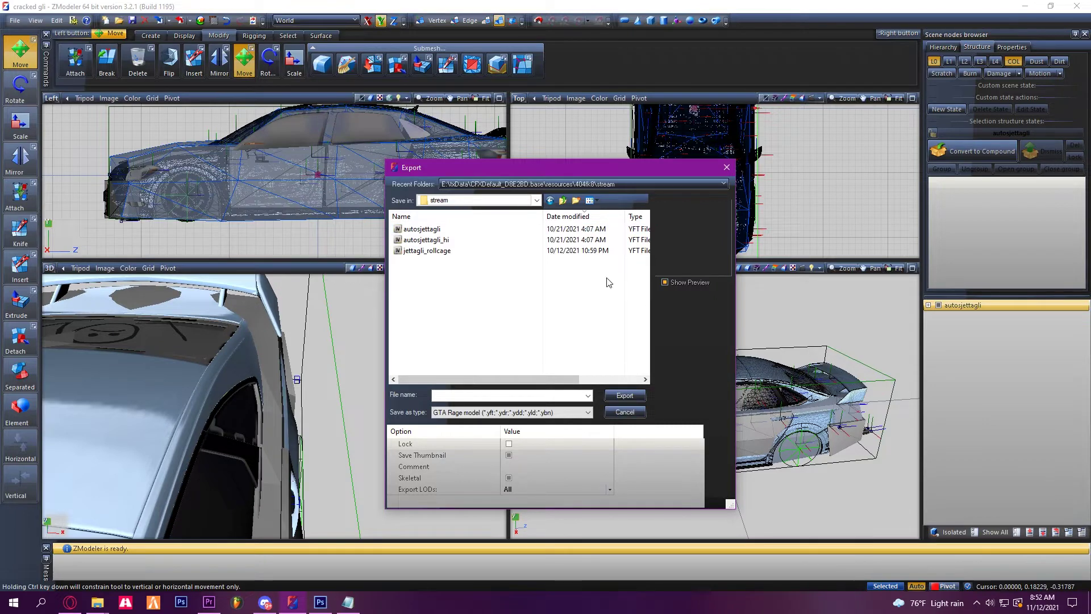
left_click(435, 230)
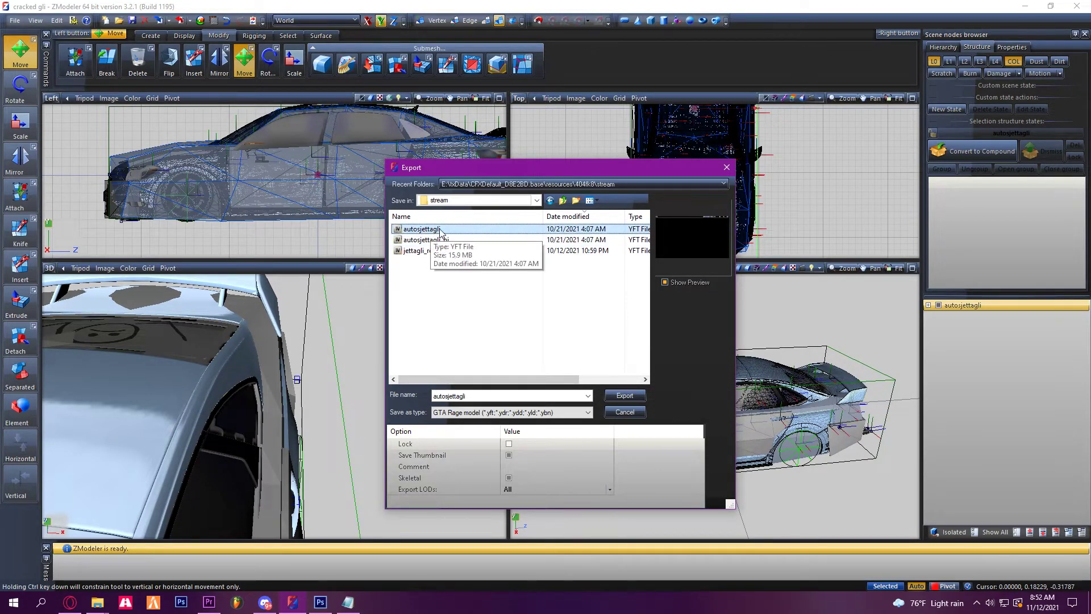
left_click(727, 167)
Rename the scene's root node to autosjettagli_hi.
left_click(980, 306)
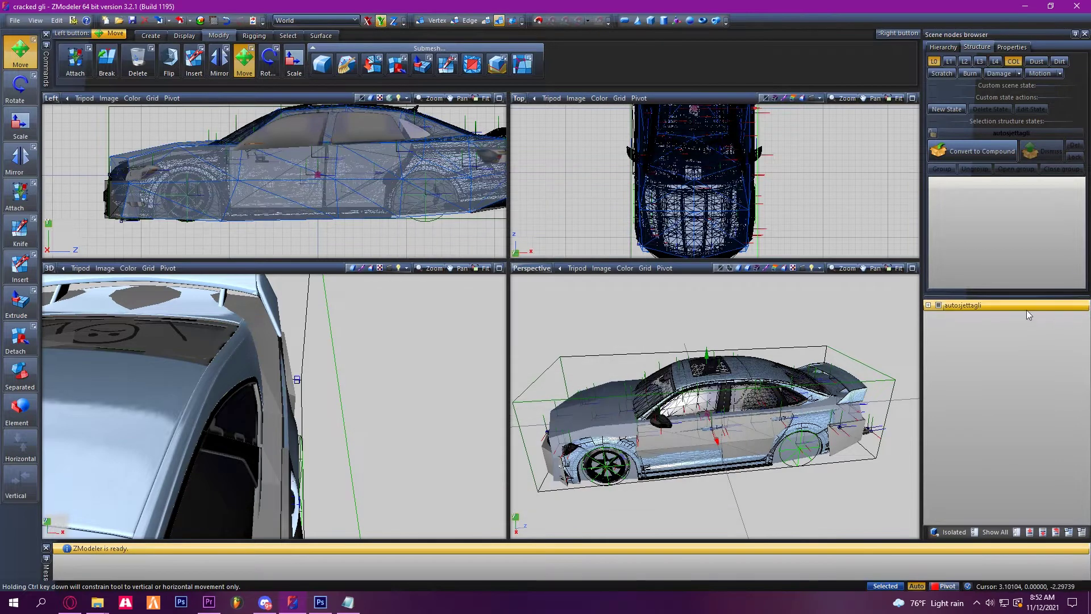
left_click(989, 307)
type("_hi")
key("Return")
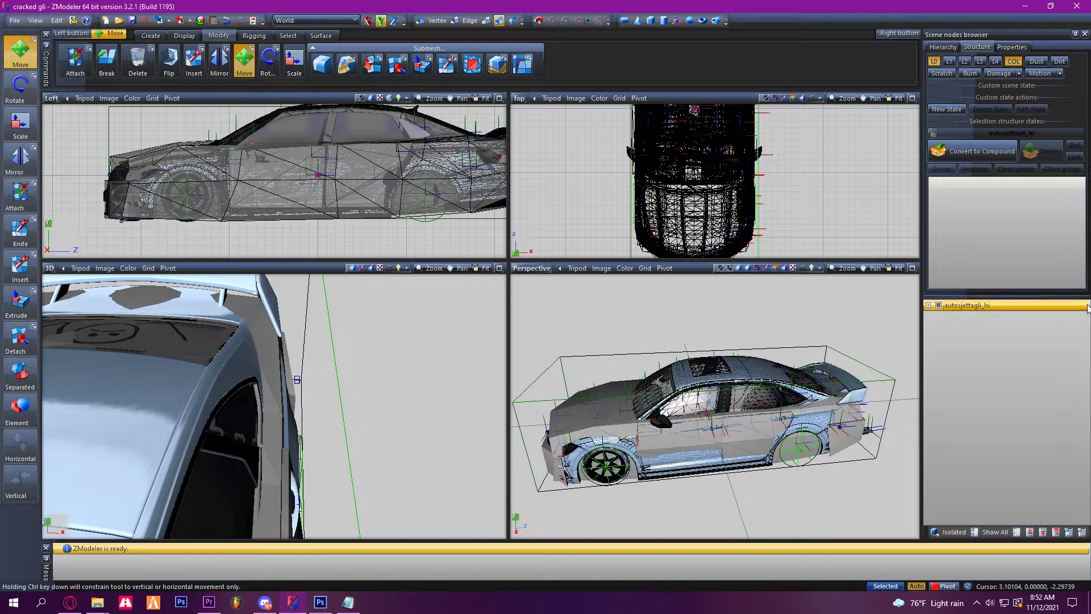
Reopen the Export dialog for the renamed model on the stream folder, then close it without saving.
left_click(15, 19)
left_click(33, 118)
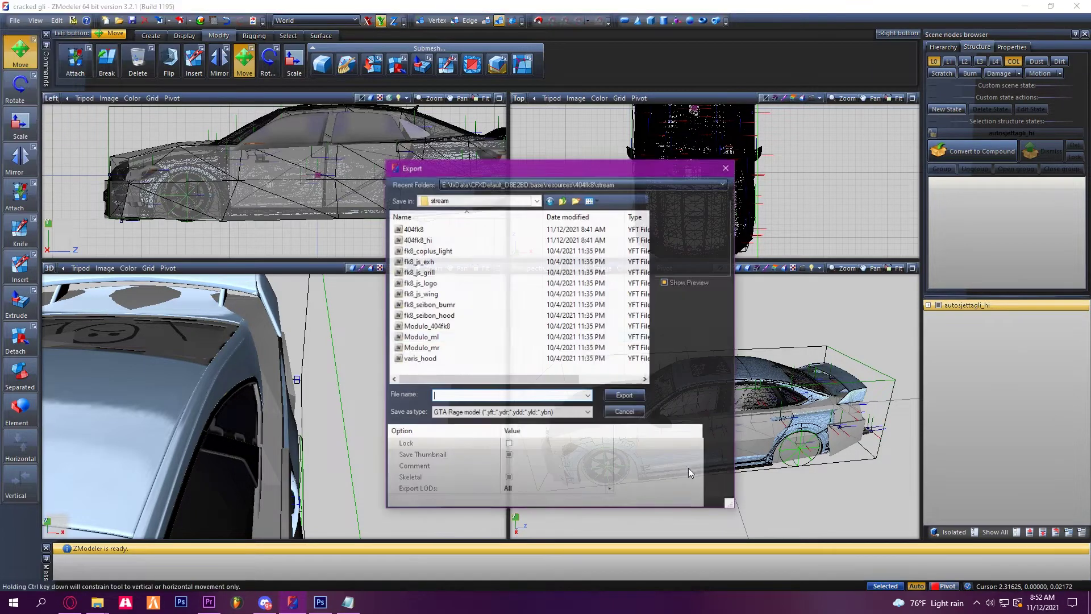
left_click(482, 200)
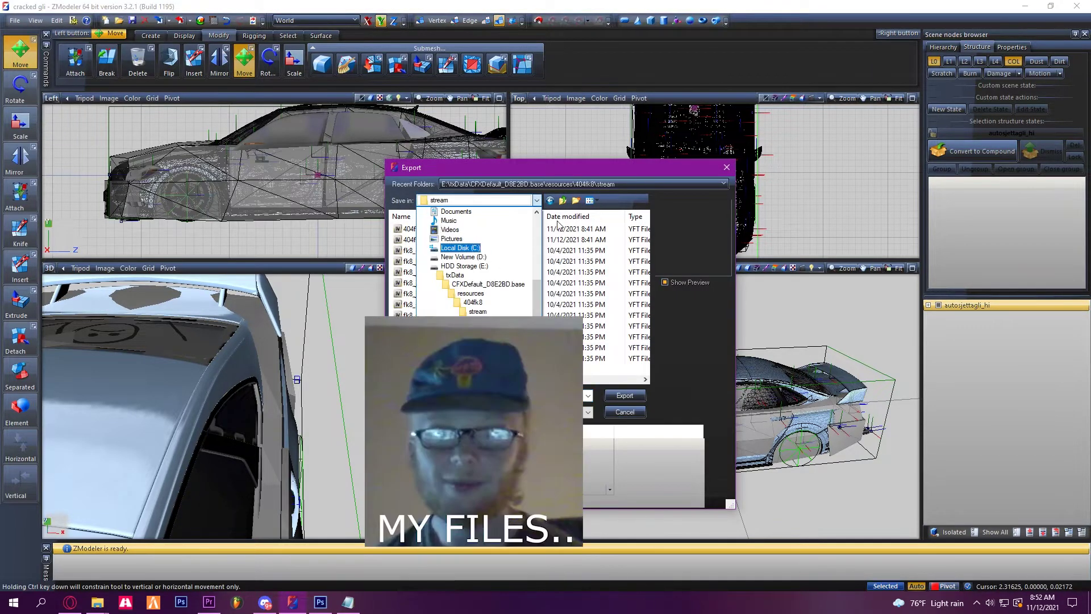
left_click(696, 172)
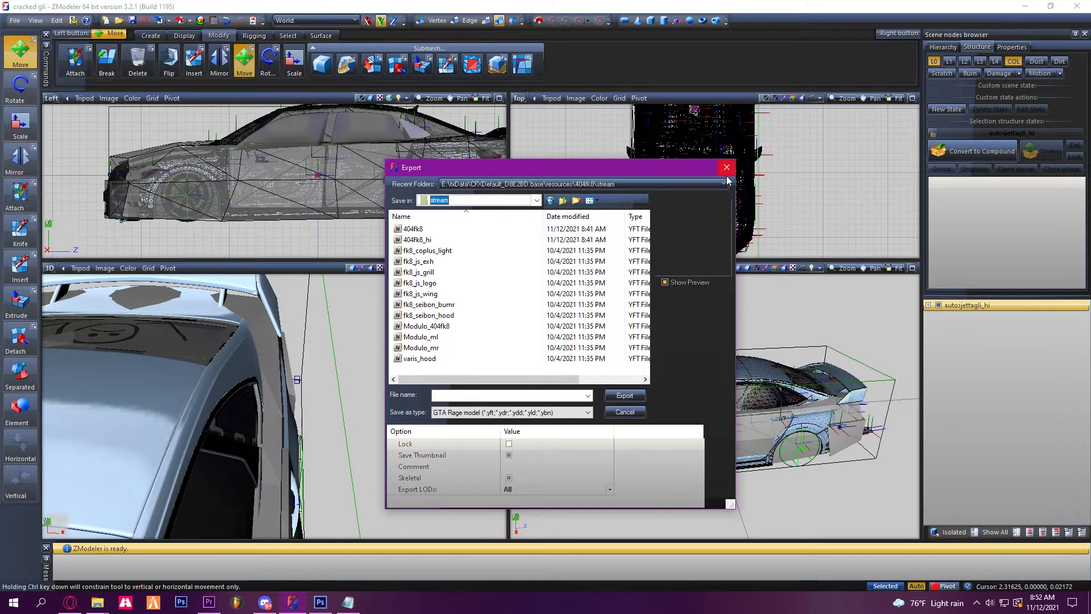
left_click(725, 169)
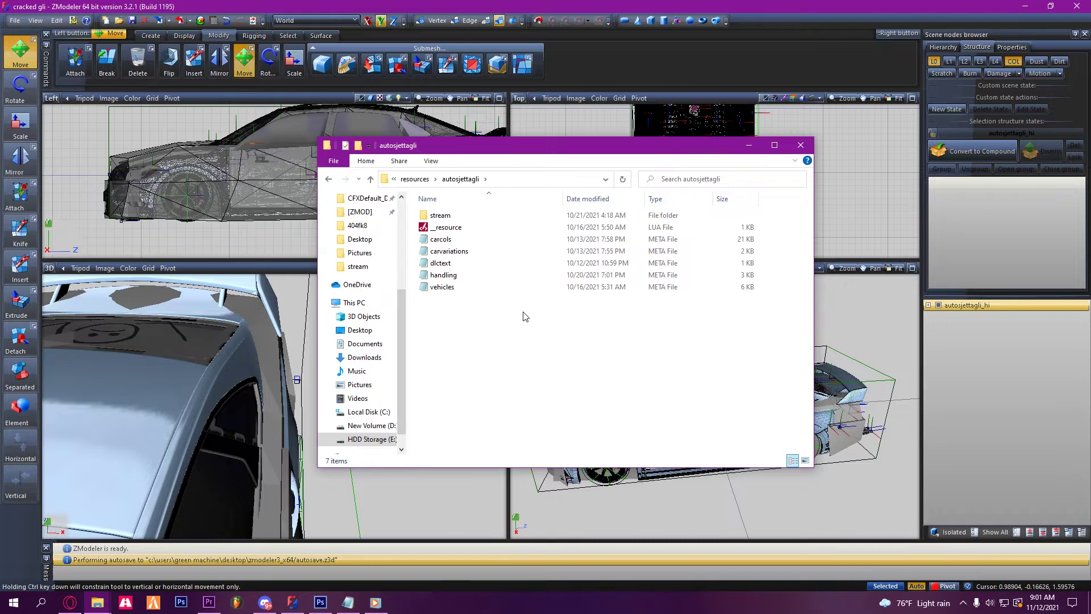
Open the handling meta file from the autosjettagli folder in Notepad.
double_click(463, 276)
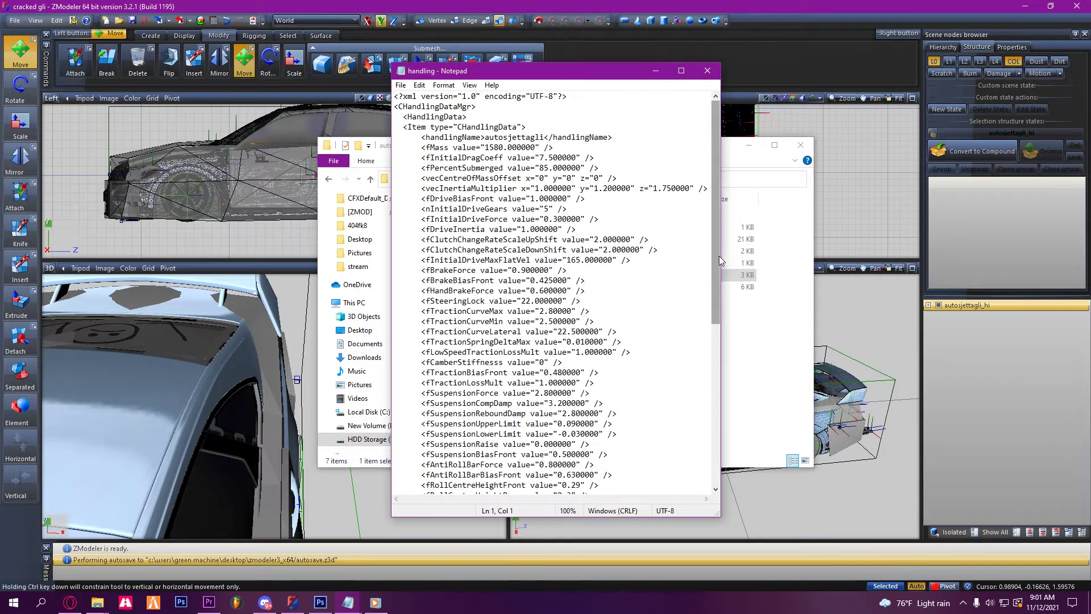
left_click_drag(719, 255, 719, 441)
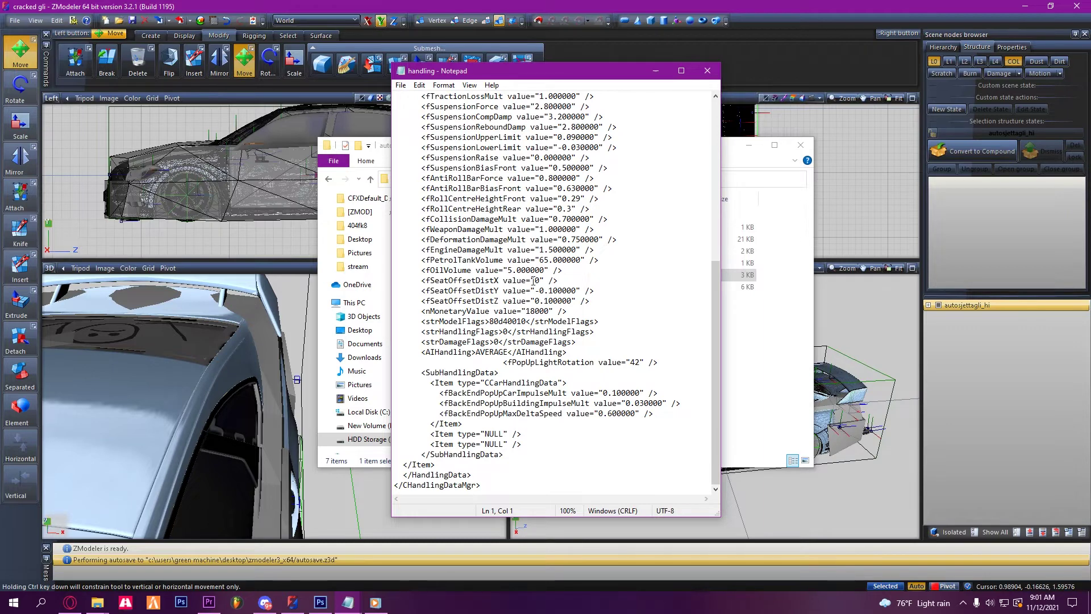
Edit the fSeatOffsetDistY/Z seat offset values, save the handling file and close Notepad.
left_click_drag(605, 307, 418, 289)
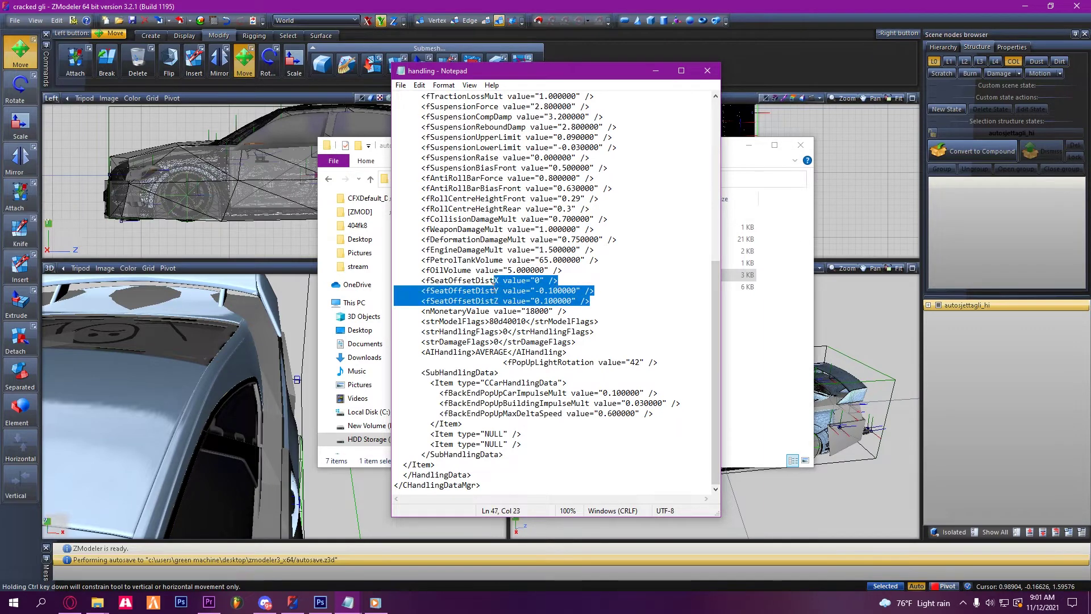
left_click(568, 292)
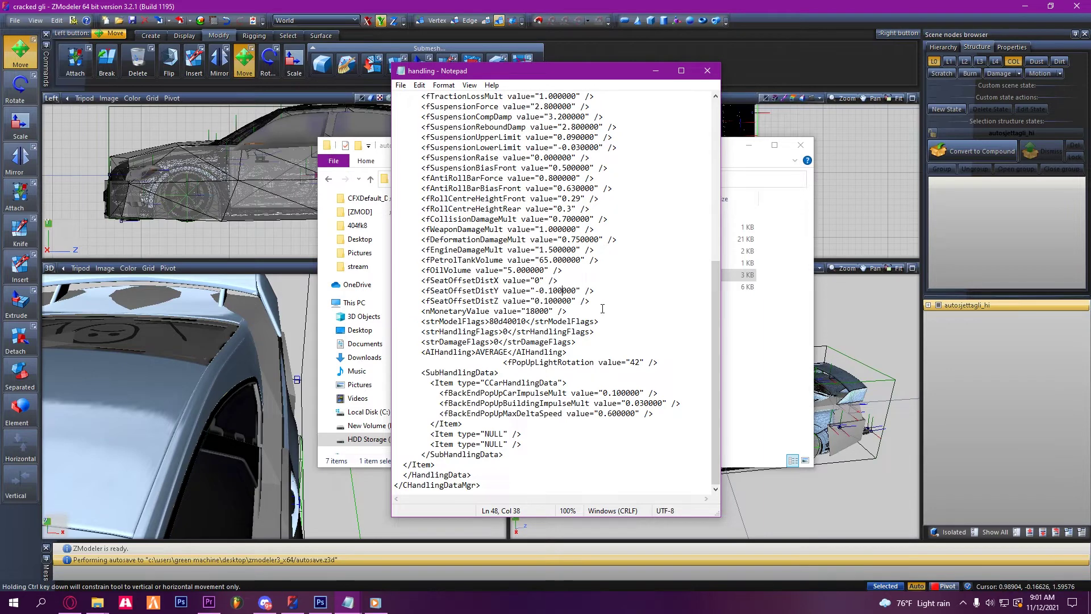
left_click_drag(595, 301, 562, 309)
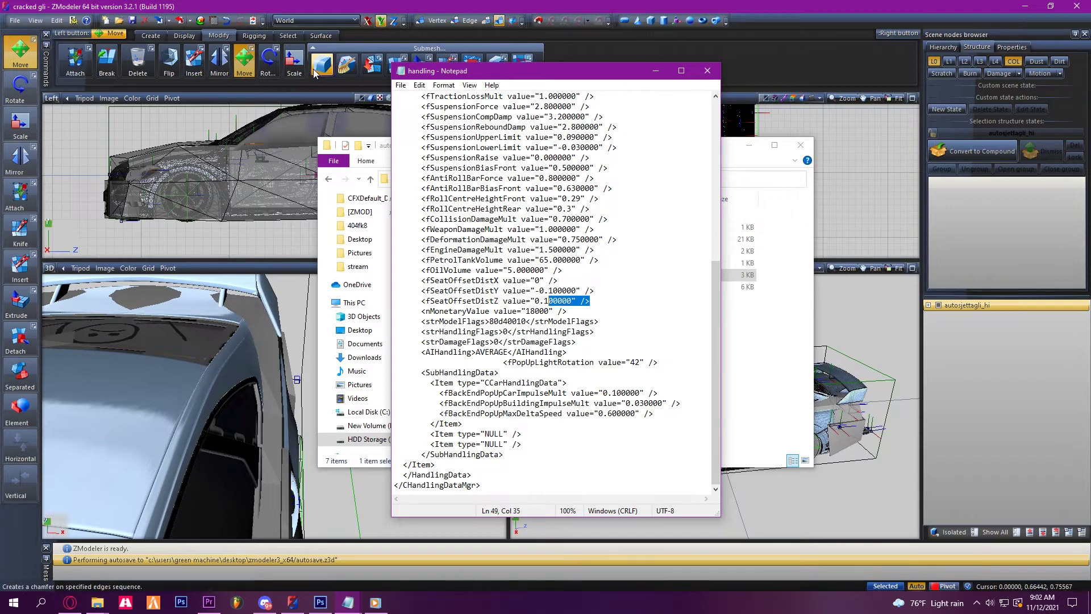
left_click(399, 85)
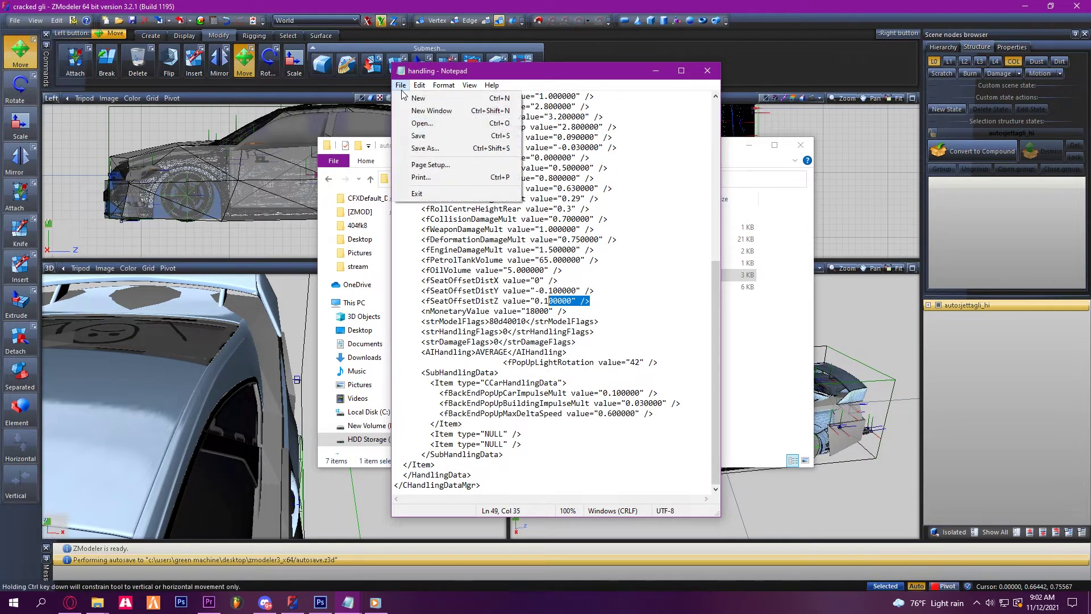
left_click(419, 143)
left_click(709, 73)
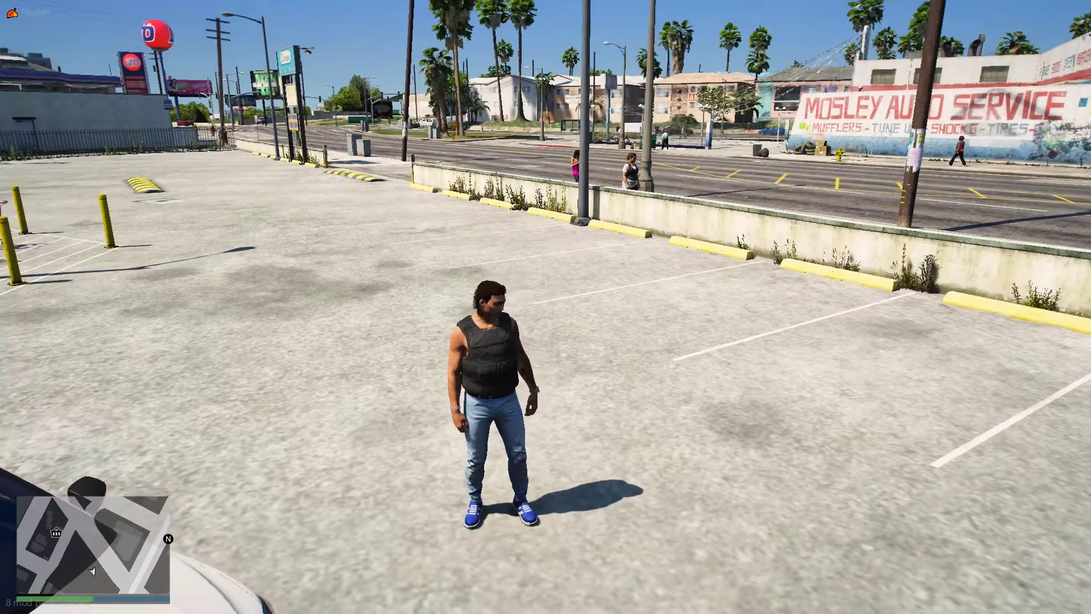
Walk the character to the white sedan and enter the driver's seat.
key("w")
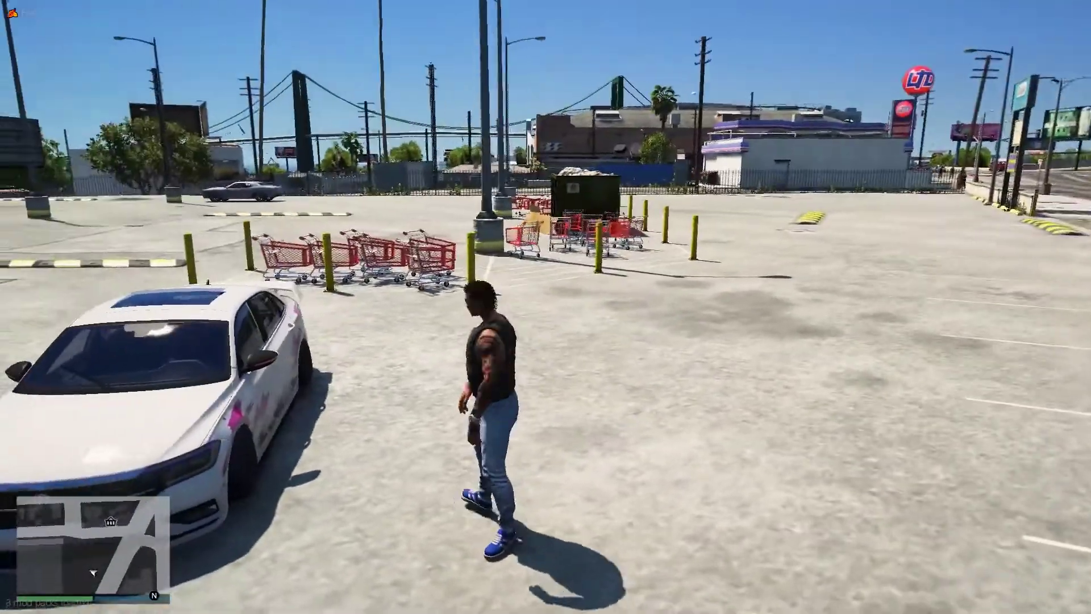
key("f")
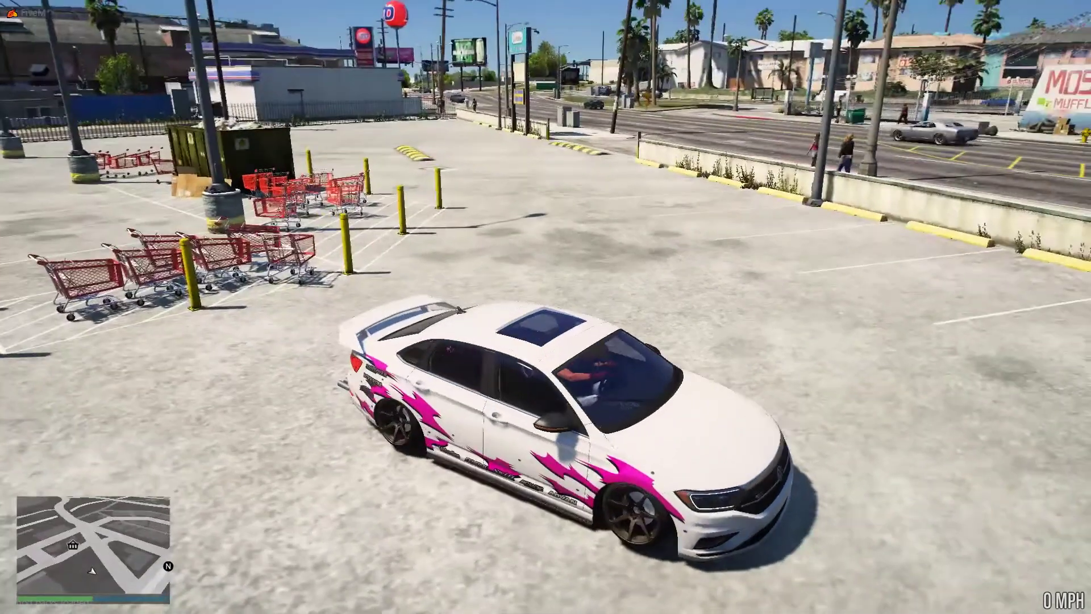
Open the Handling Editor with F7 and scroll to the fSuspensionRaise entry at 0.000.
key("F7")
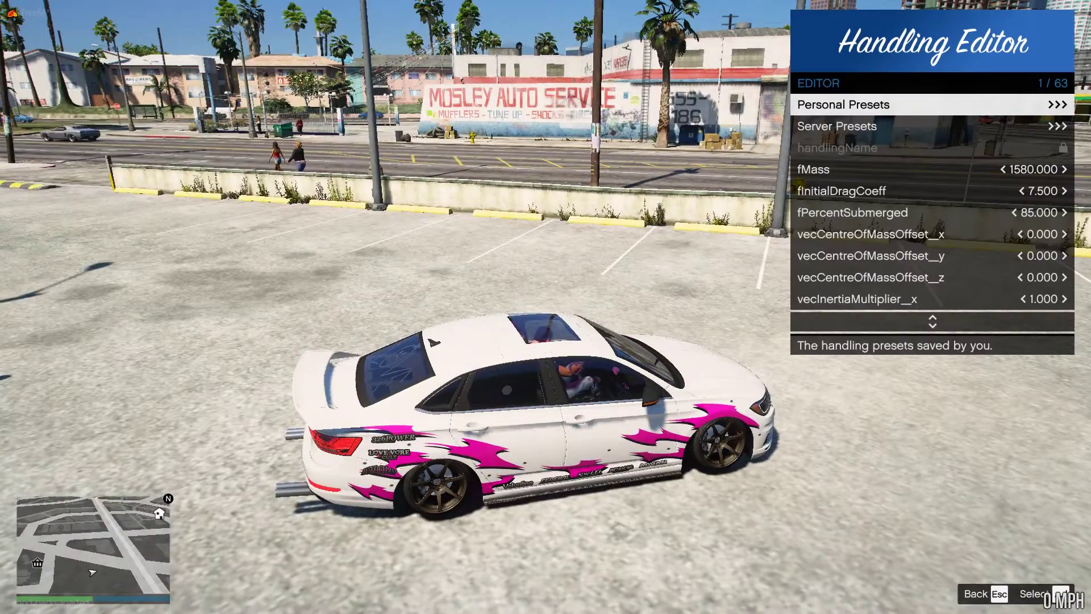
key("Up")
key("Up")
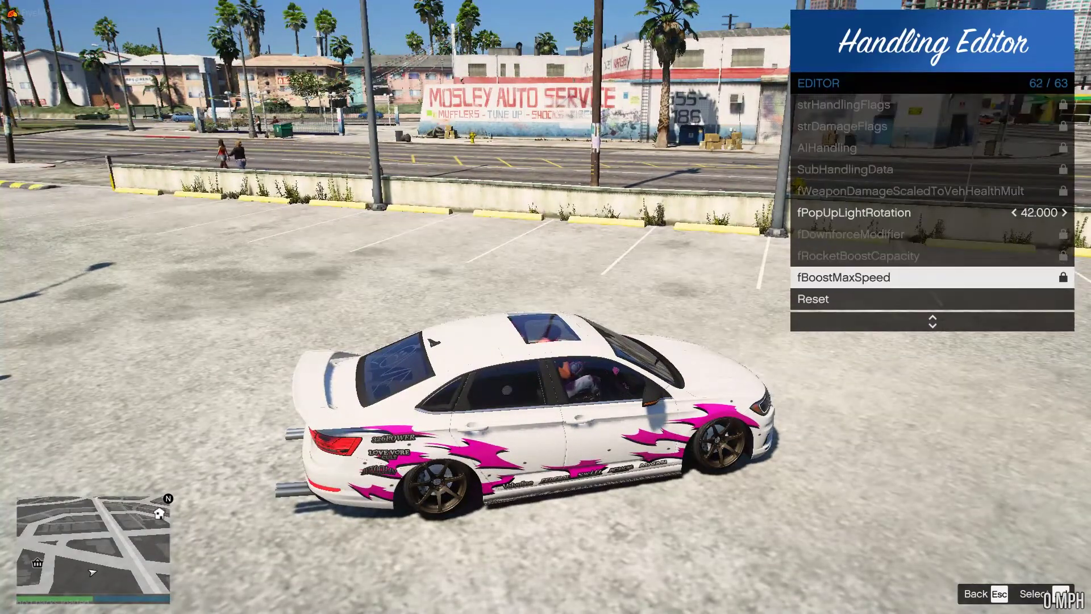
key("Up")
key("Up")
key("Up")
key("Up")
key("Up")
key("Up")
key("Up")
key("Up")
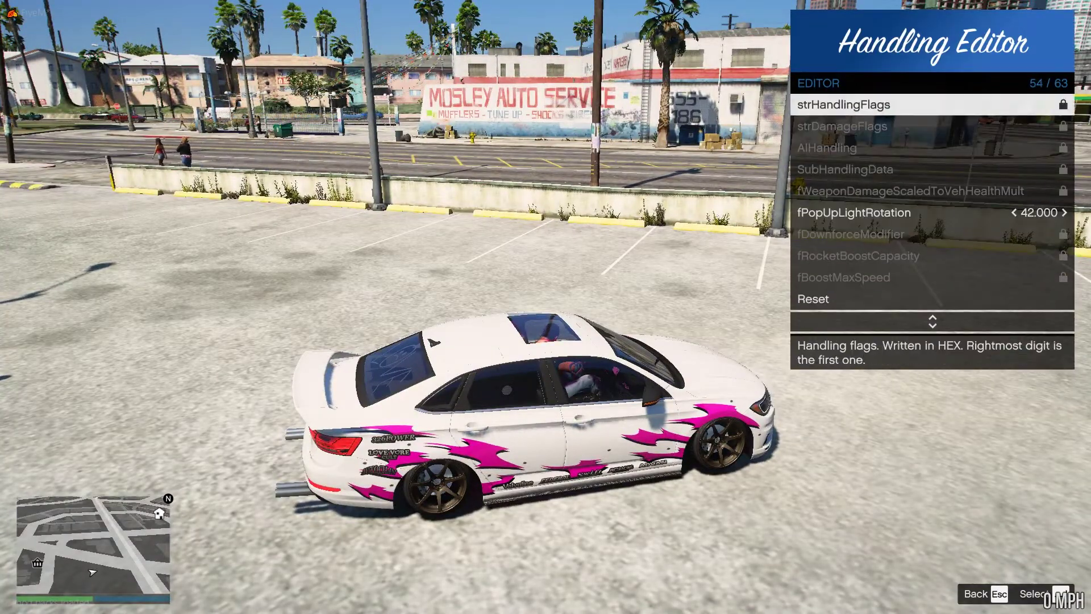
key("Up")
key("Up")
key("Up")
key("Up")
key("Up")
key("Up")
key("Up")
key("Up")
key("Up")
key("Up")
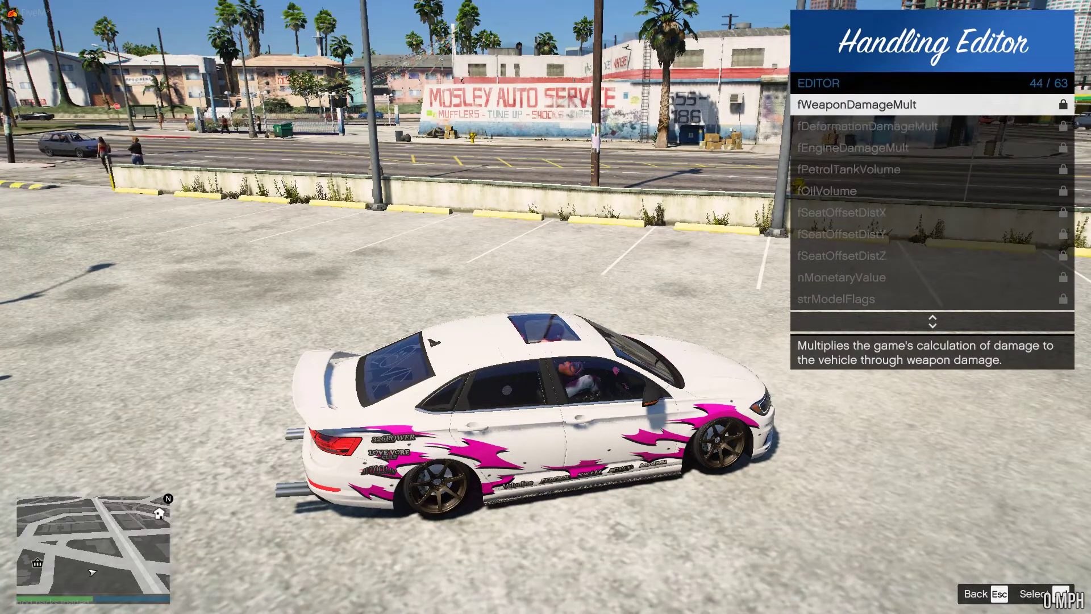
key("Up")
key("Up")
key("Up")
key("Up")
key("Up")
key("Up")
key("Up")
key("Up")
key("Down")
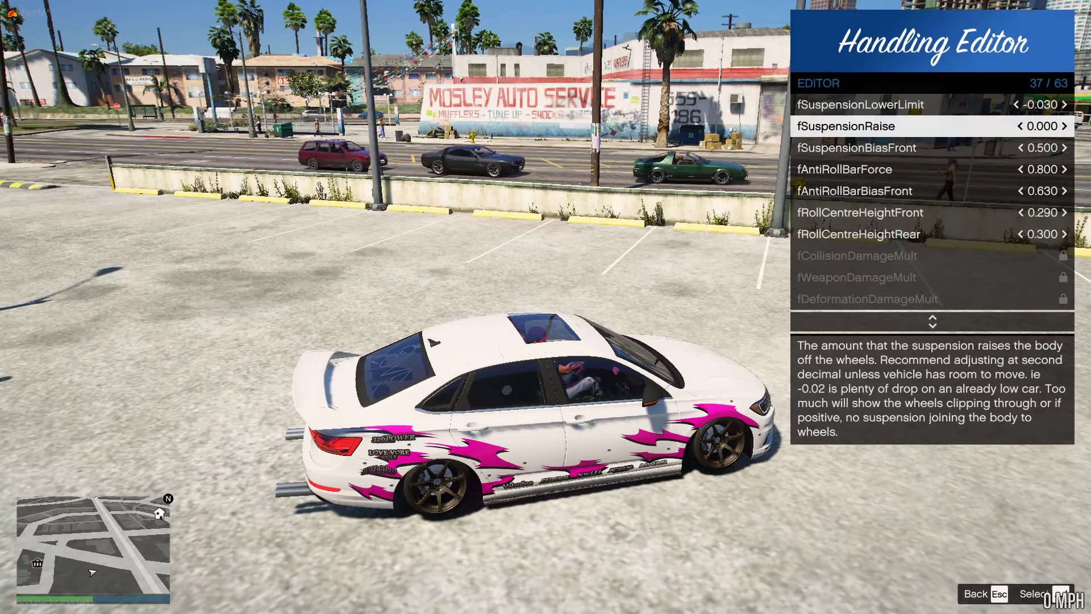
Drive the car around the parking lot and over the speed bumps to check clearance and scraping.
key("w")
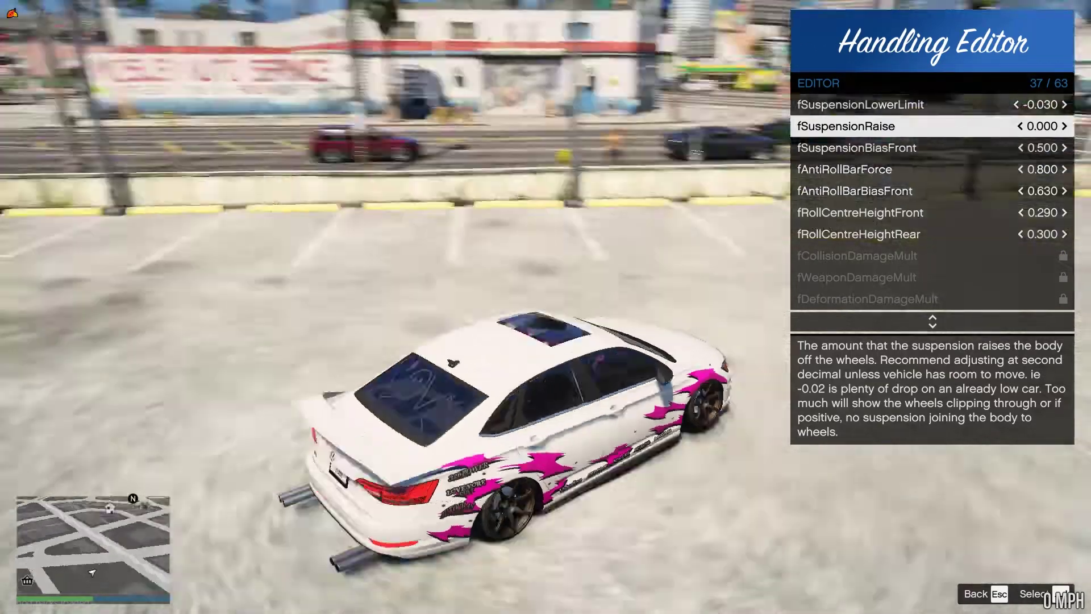
key("a")
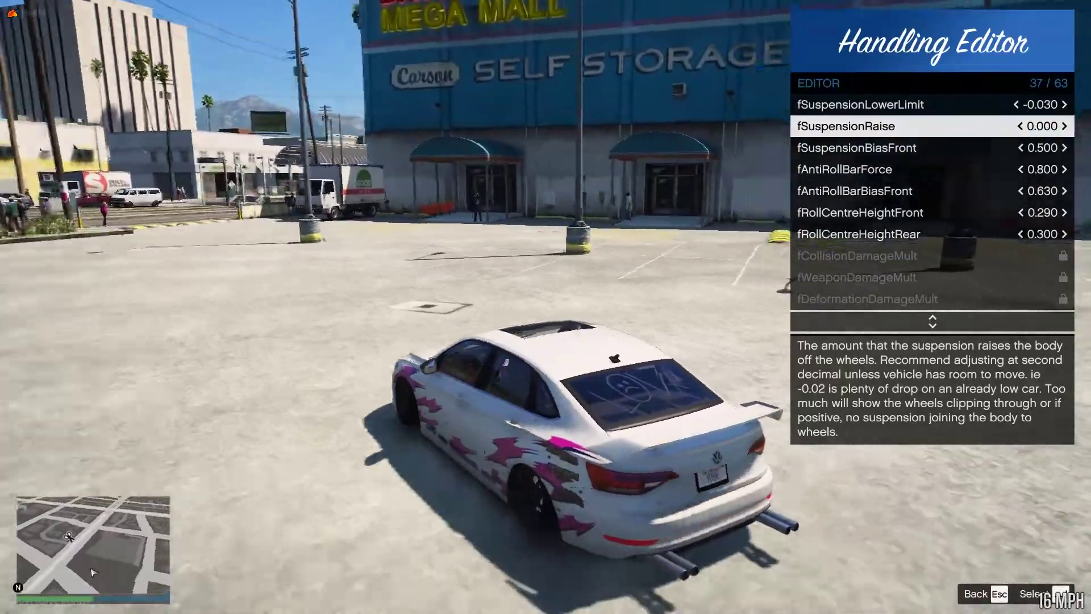
key("w")
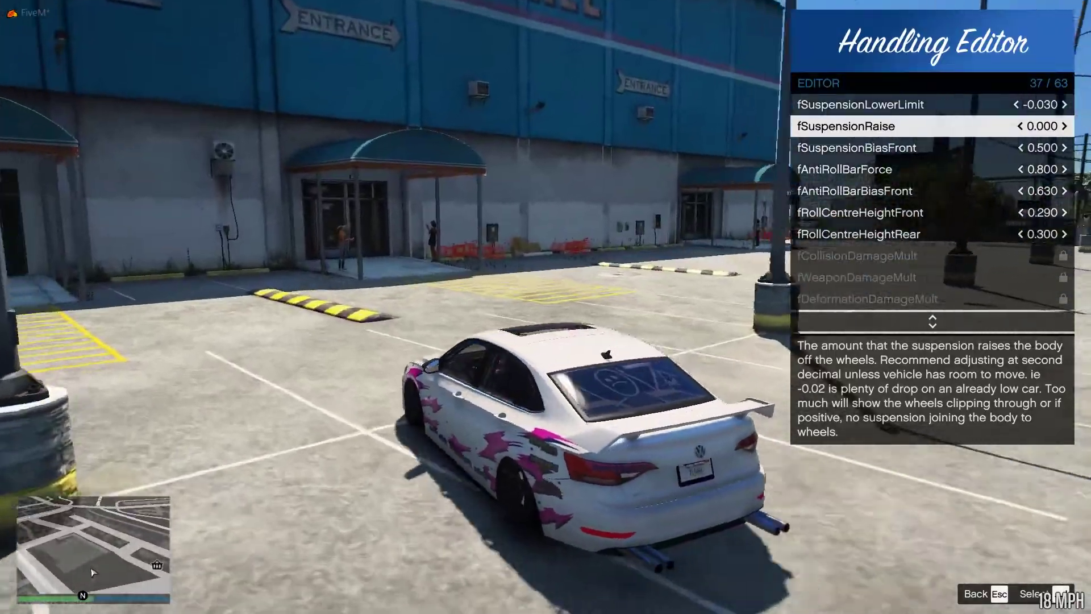
key("d")
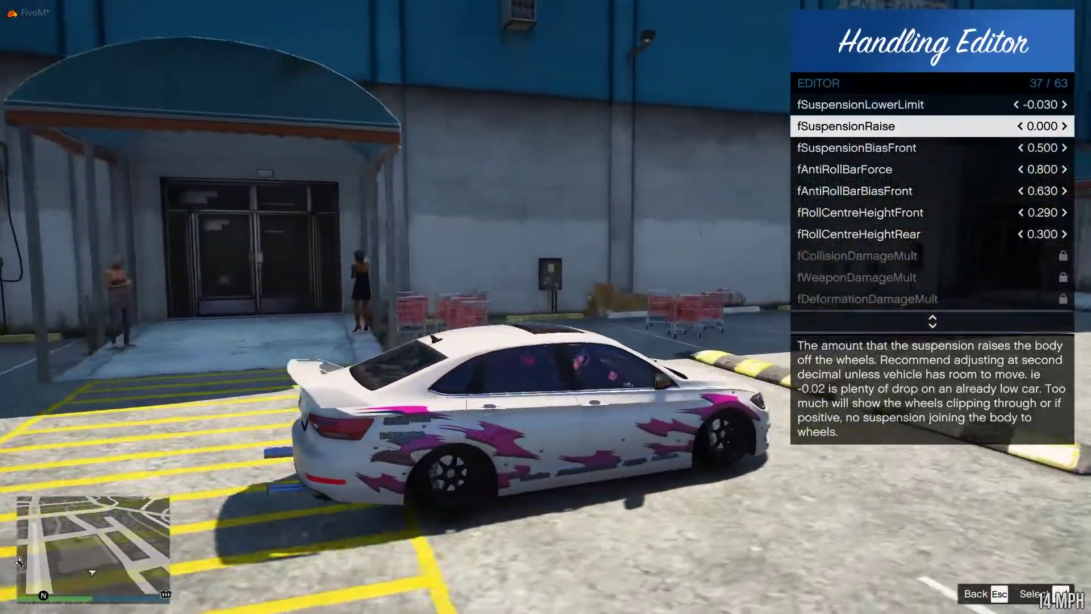
key("w")
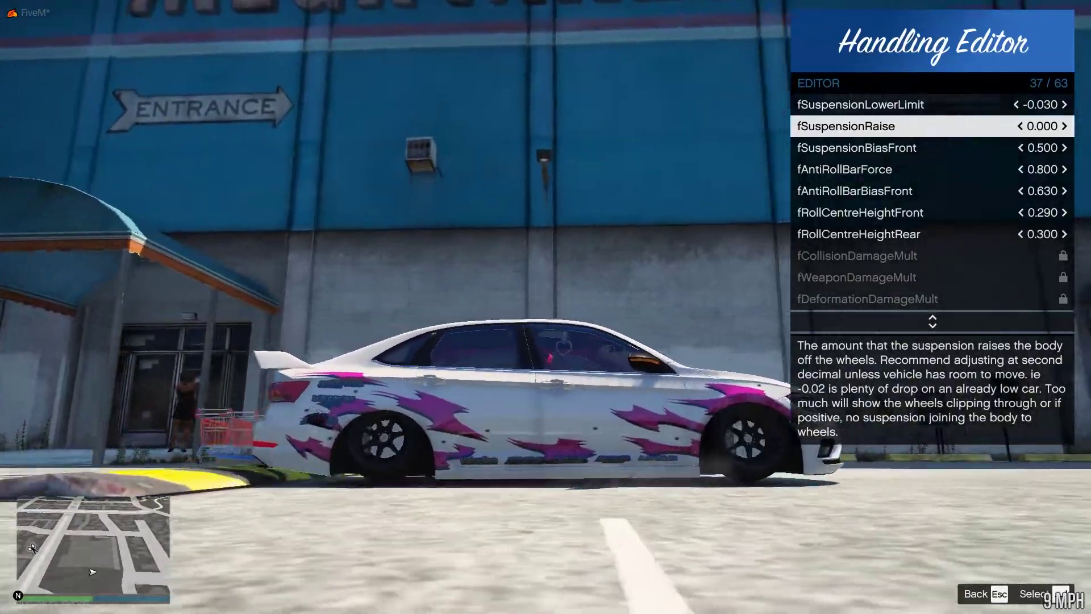
key("d")
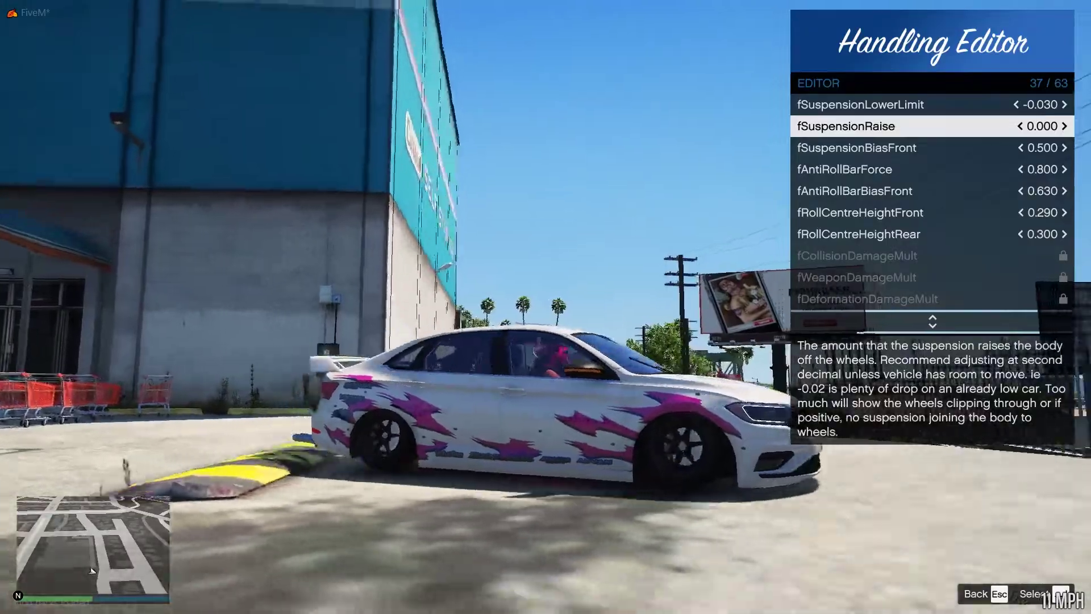
key("w")
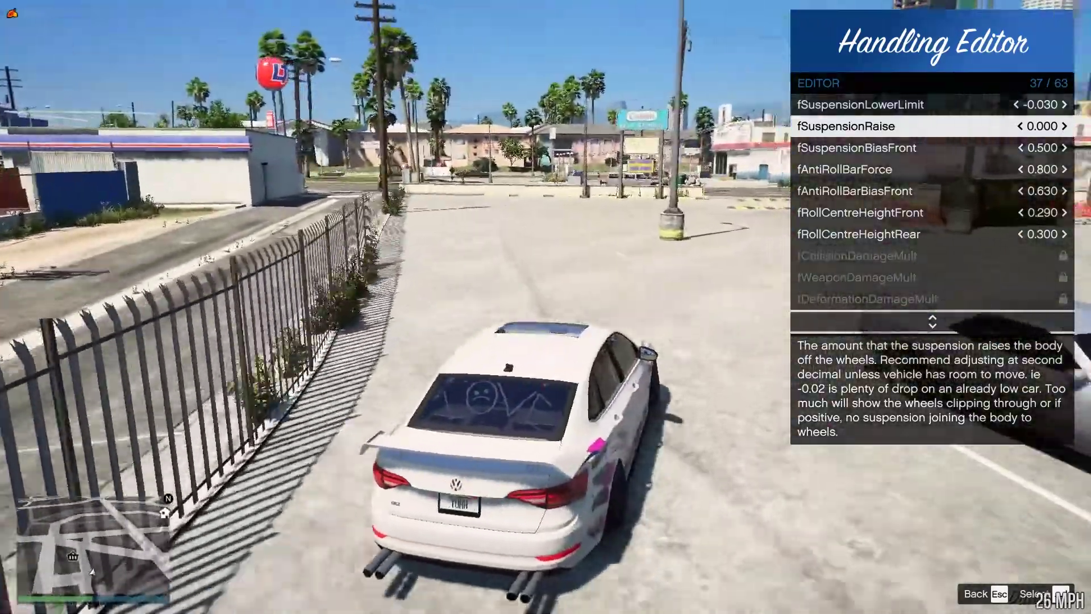
key("a")
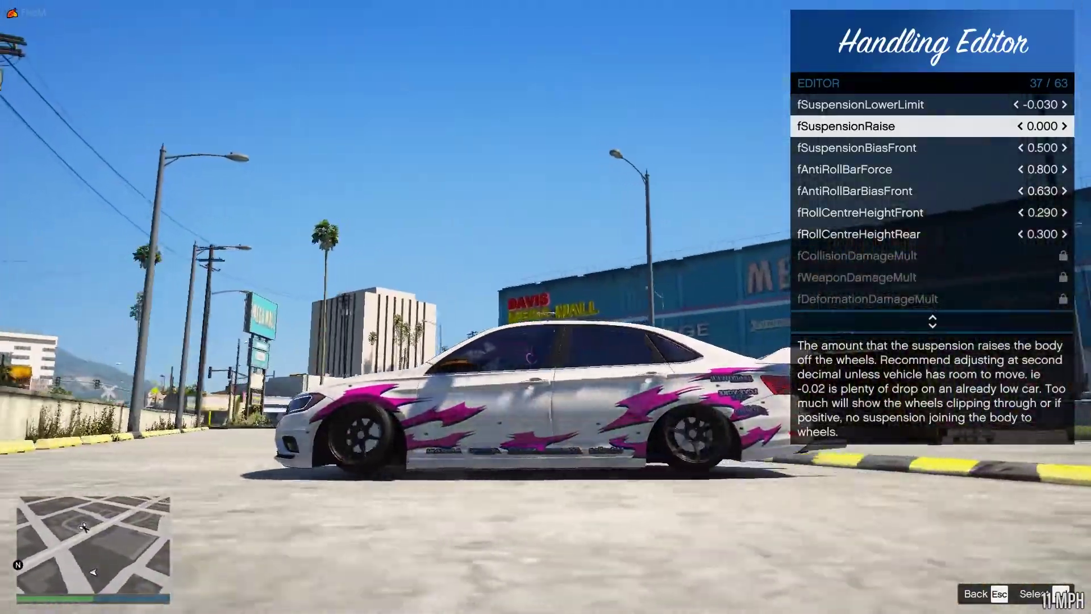
key("w")
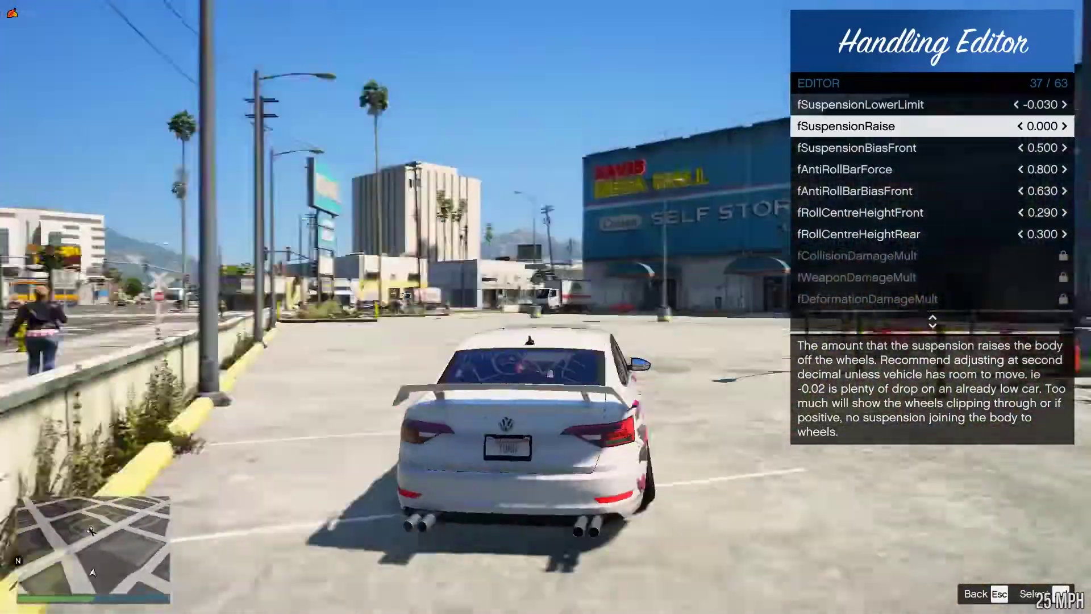